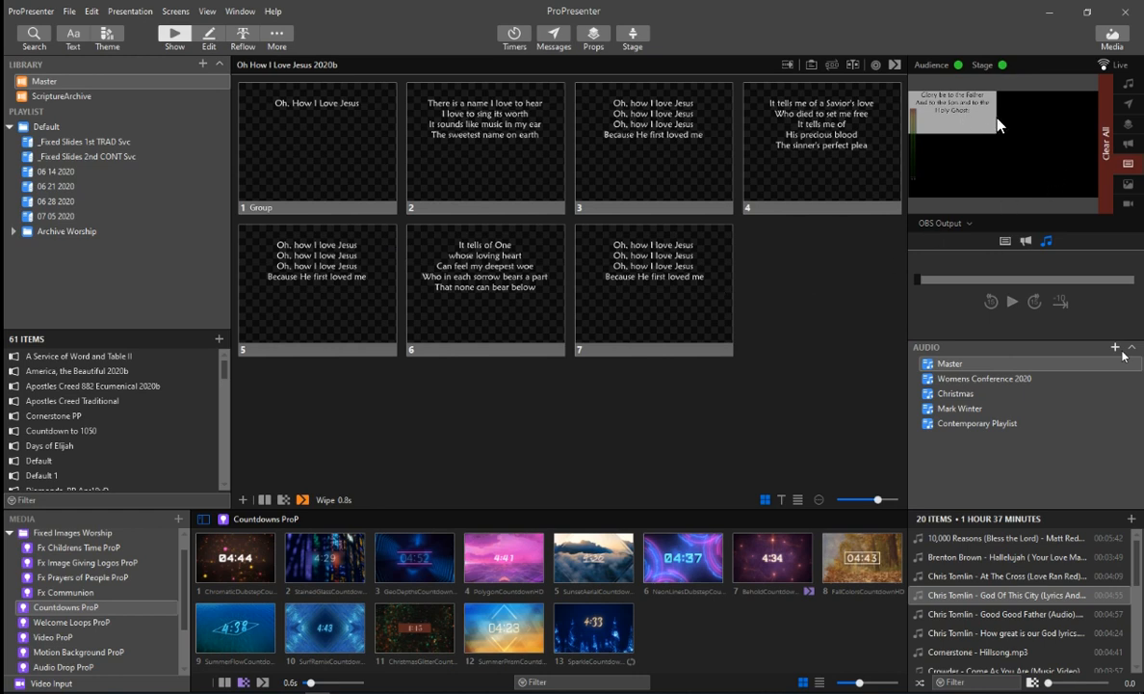
# - Switch the output preview to Screen 1, look at the Stage Screen output, and return the preview to Screen 1
pyautogui.click(946, 229)
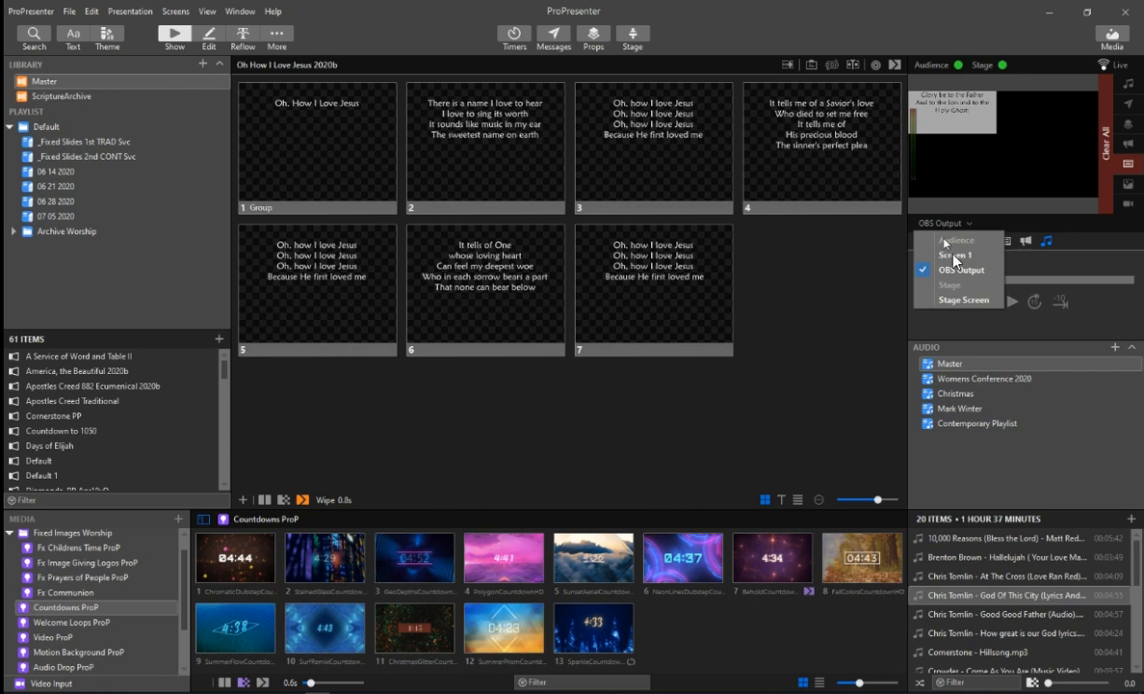
pyautogui.click(953, 255)
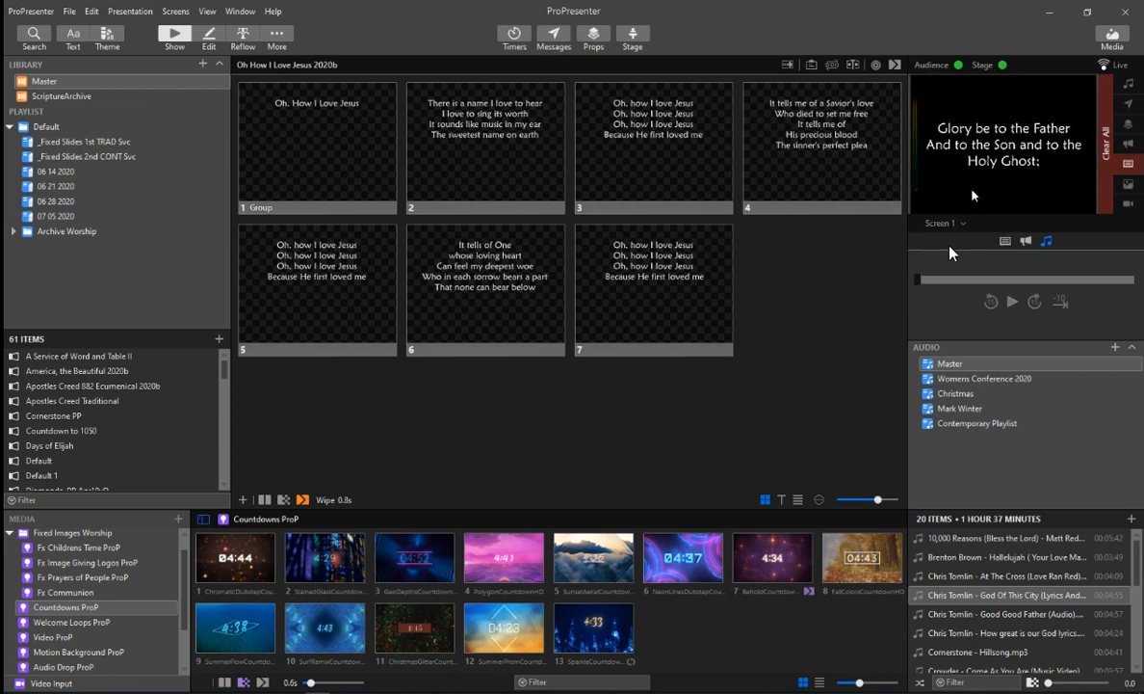
pyautogui.click(944, 223)
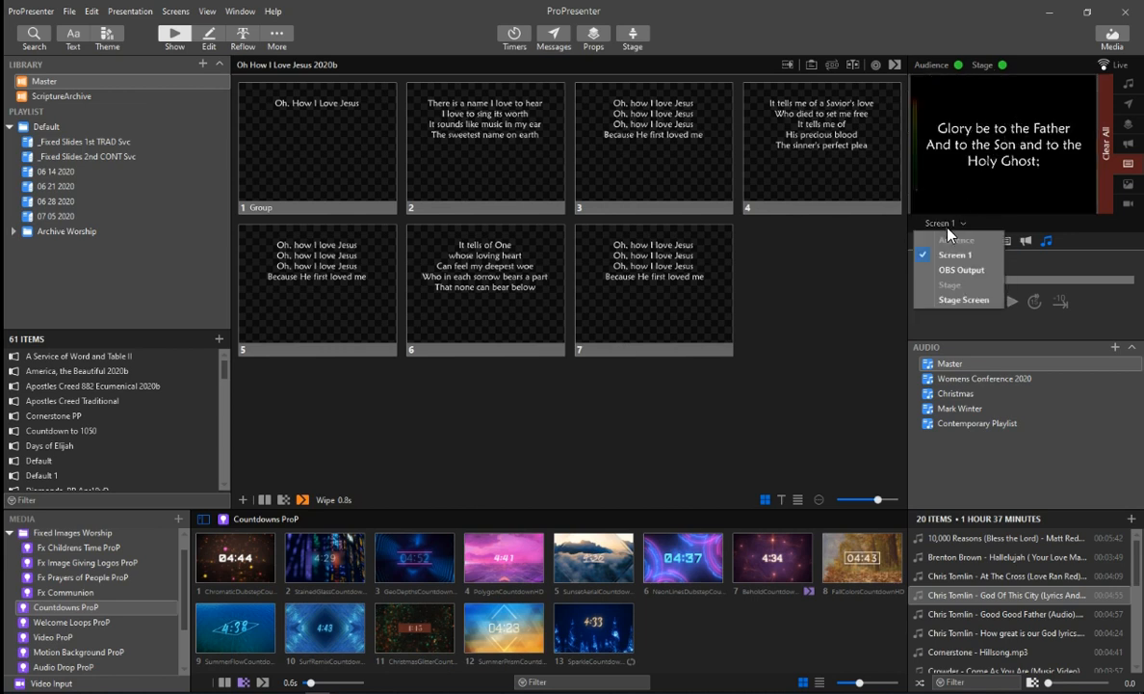
pyautogui.click(958, 300)
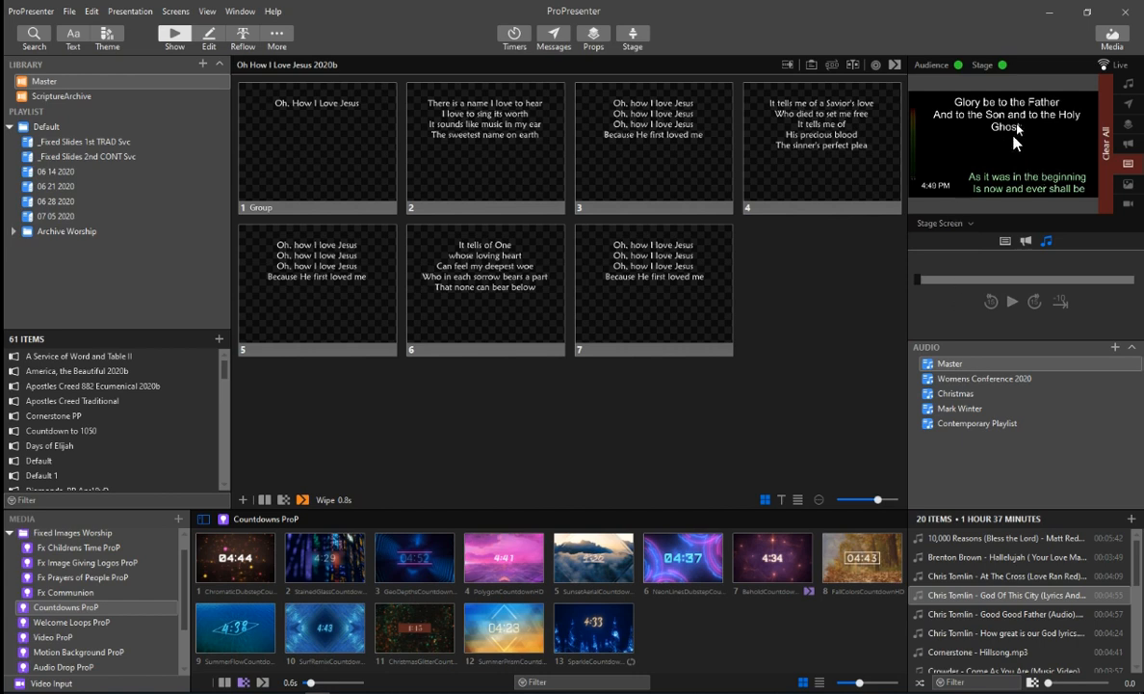
pyautogui.click(944, 224)
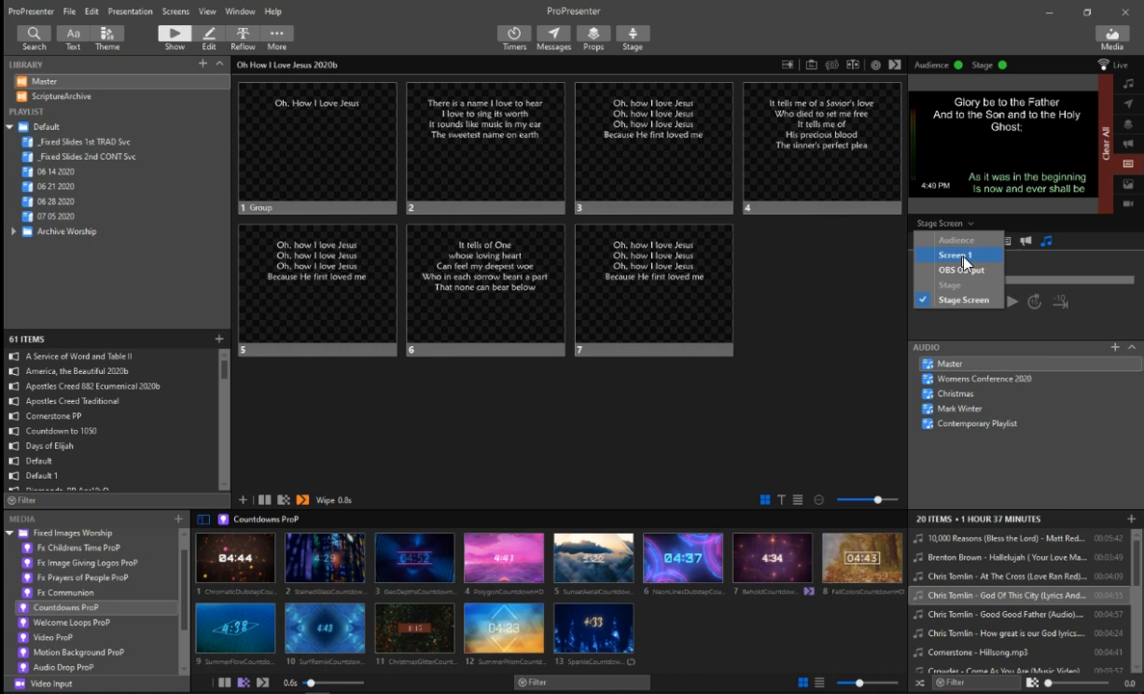
pyautogui.click(964, 262)
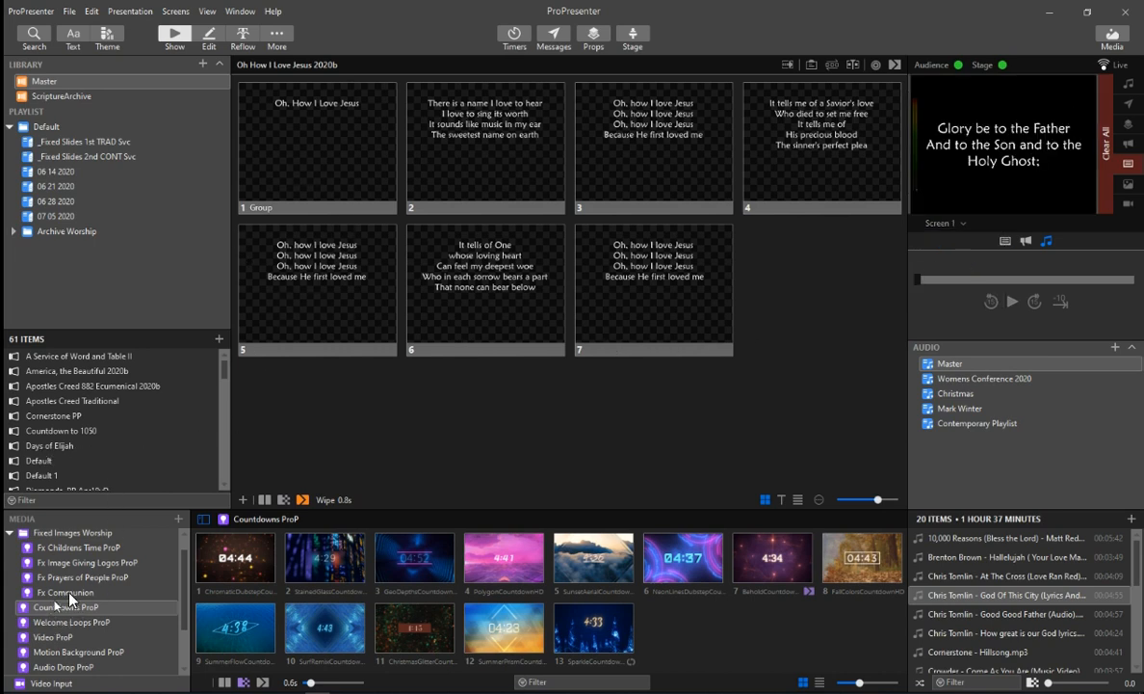
# - Open the Cornerstone PP presentation from the Master library
pyautogui.click(53, 418)
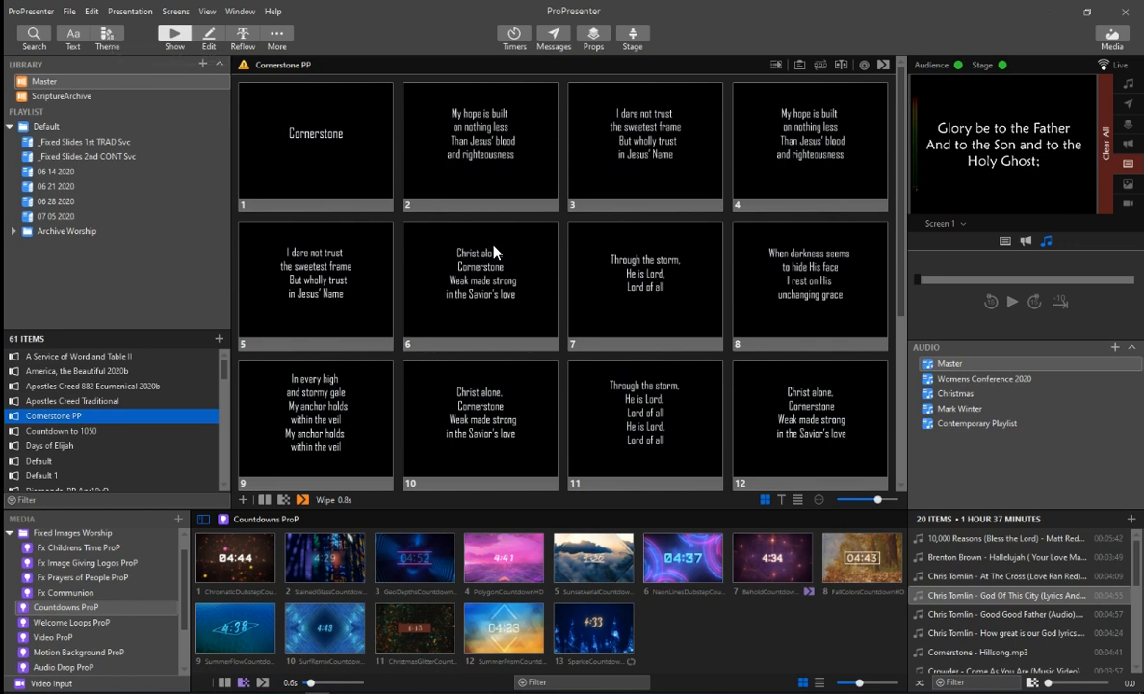
# - Apply the Portfolio theme's Title Slide layout to the slides of the Cornerstone PP presentation
pyautogui.click(110, 41)
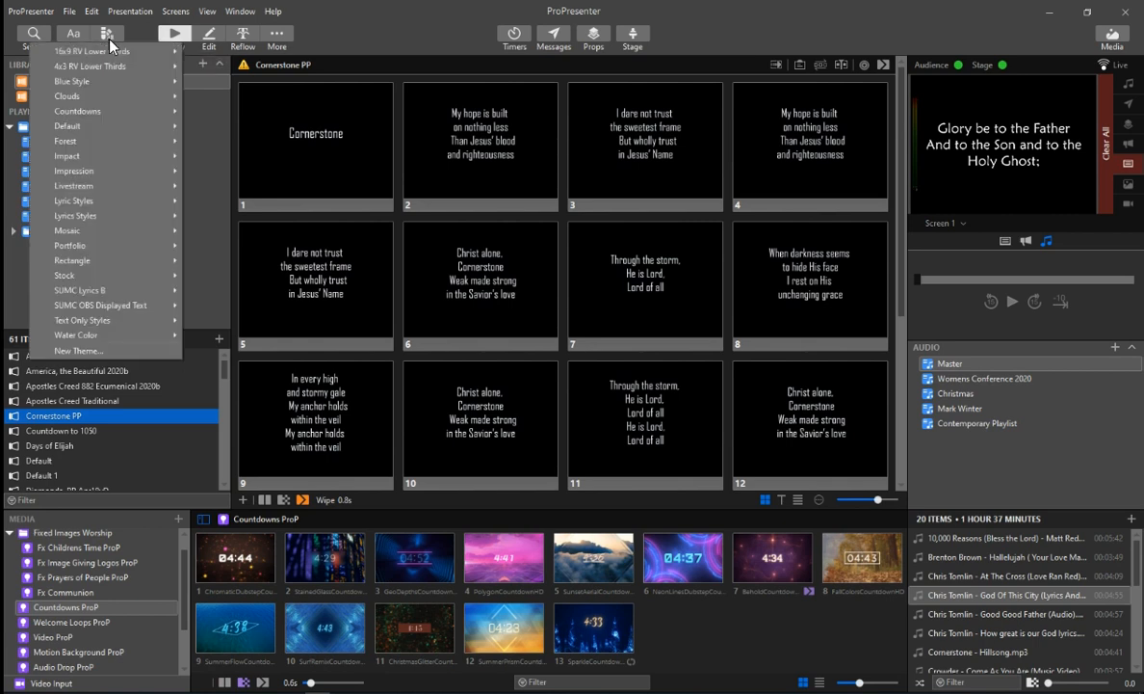
pyautogui.moveTo(80, 143)
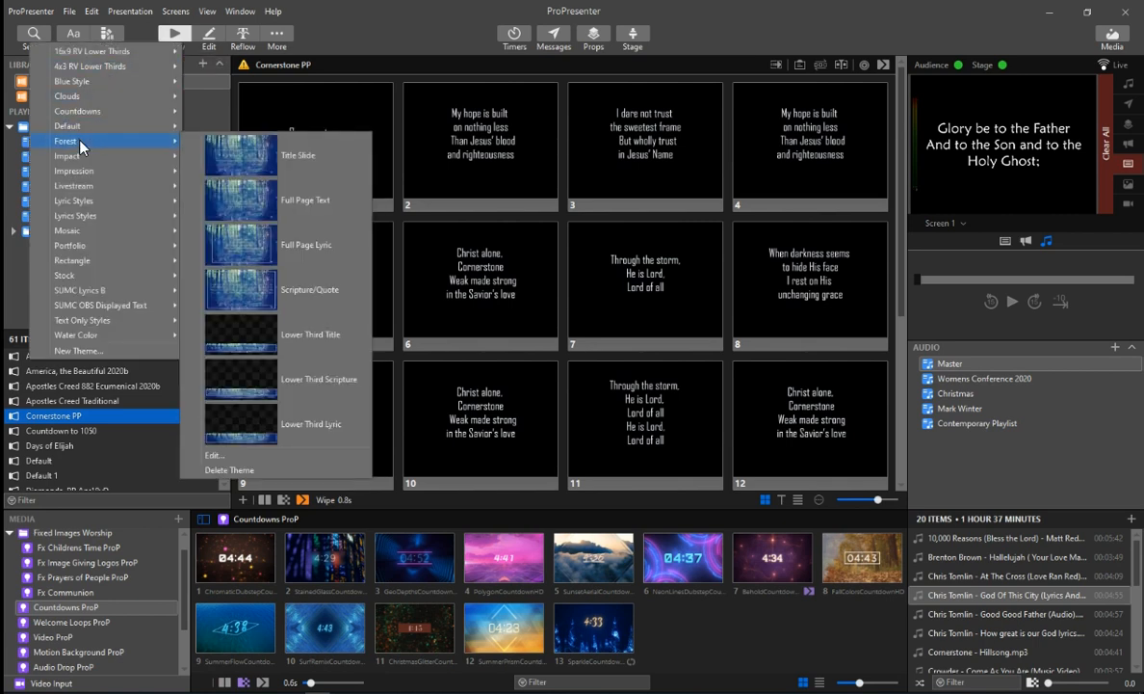
pyautogui.moveTo(97, 289)
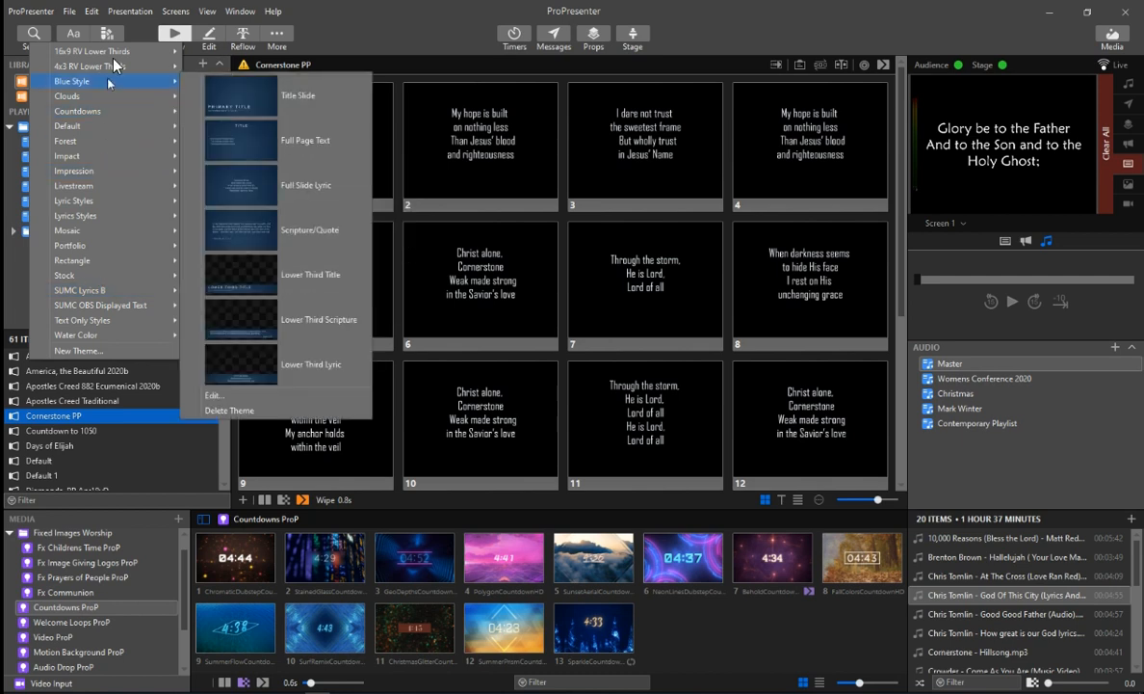
pyautogui.moveTo(83, 185)
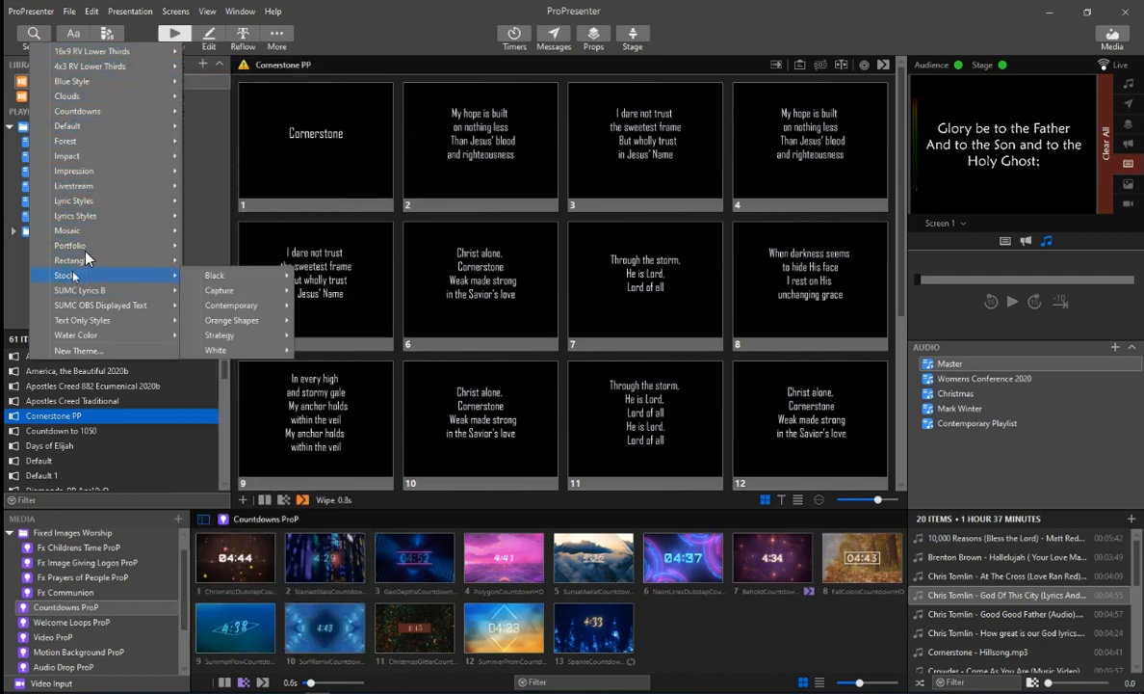
pyautogui.moveTo(85, 247)
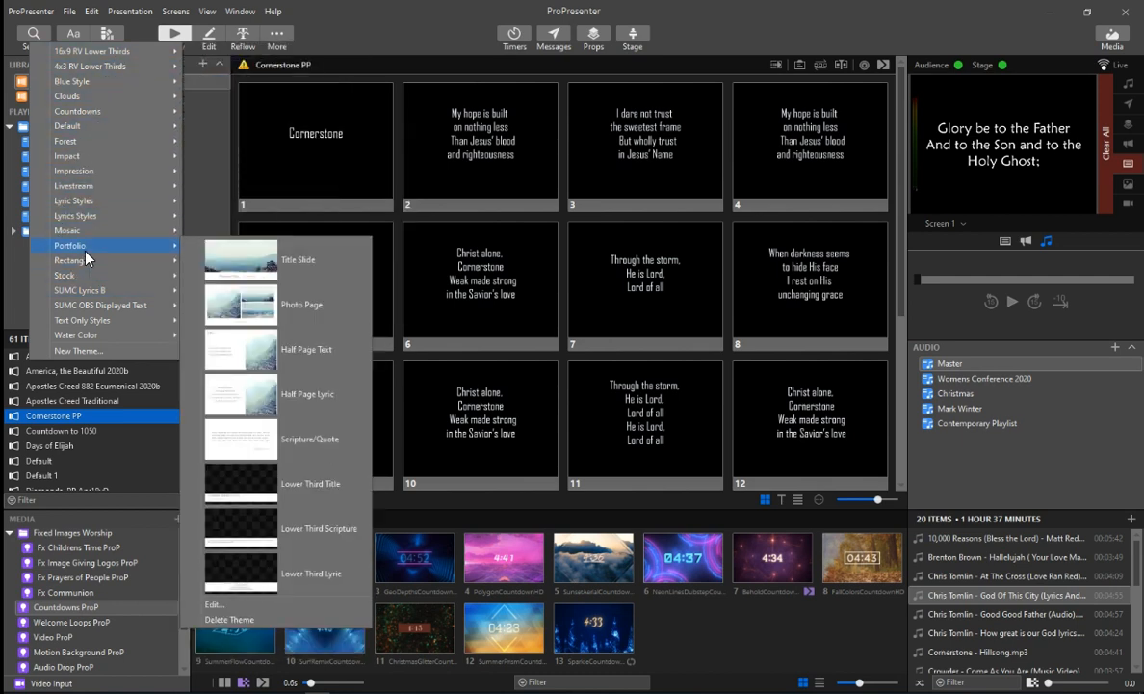
pyautogui.click(231, 258)
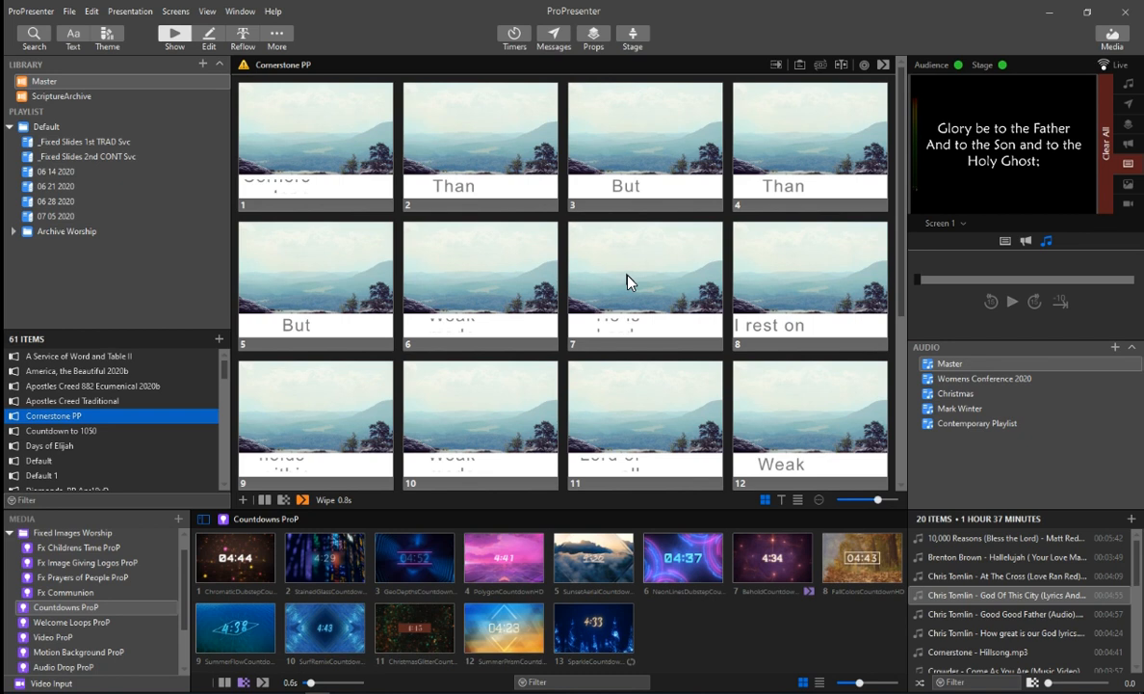
# - Undo the theme application on the Cornerstone PP slides
pyautogui.click(92, 14)
pyautogui.moveTo(120, 20)
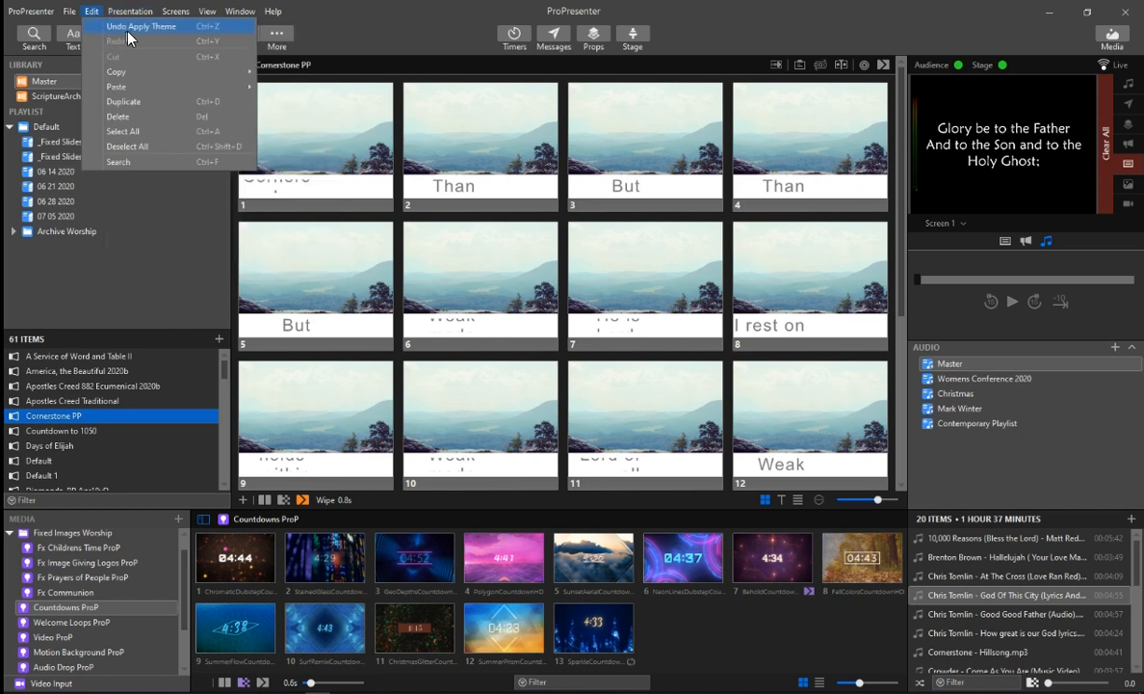
pyautogui.click(127, 28)
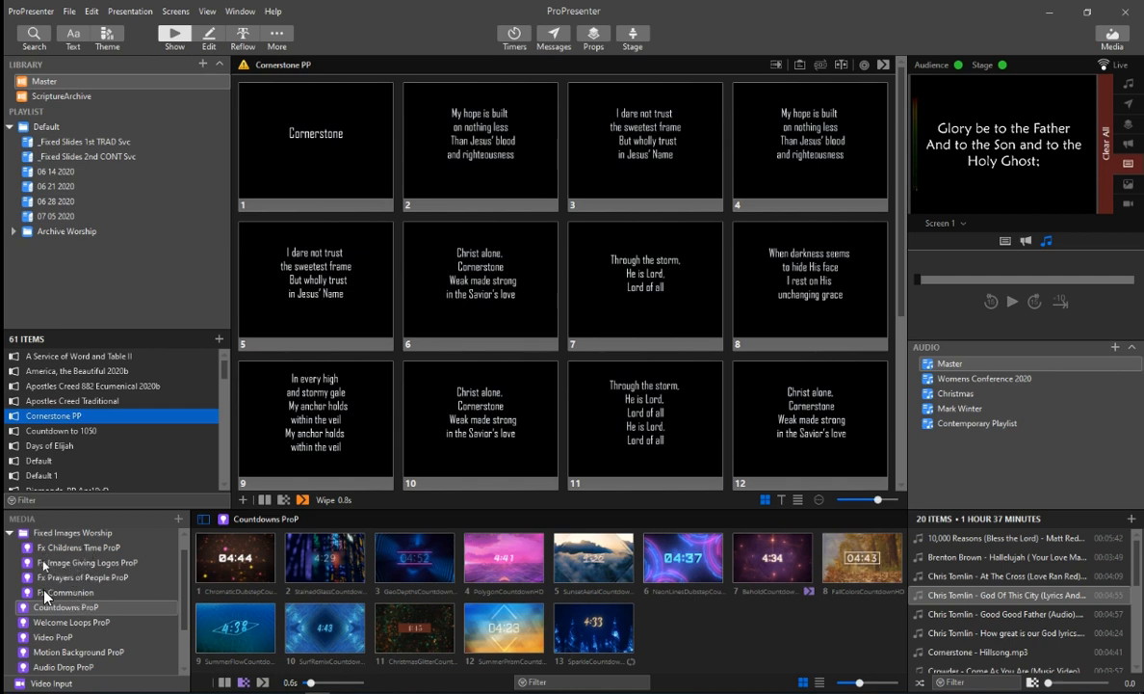
# - From the Fx Image Giving Logos ProP media playlist, show the God Gave First image live without lyrics by clearing all layers and triggering it again
pyautogui.click(79, 563)
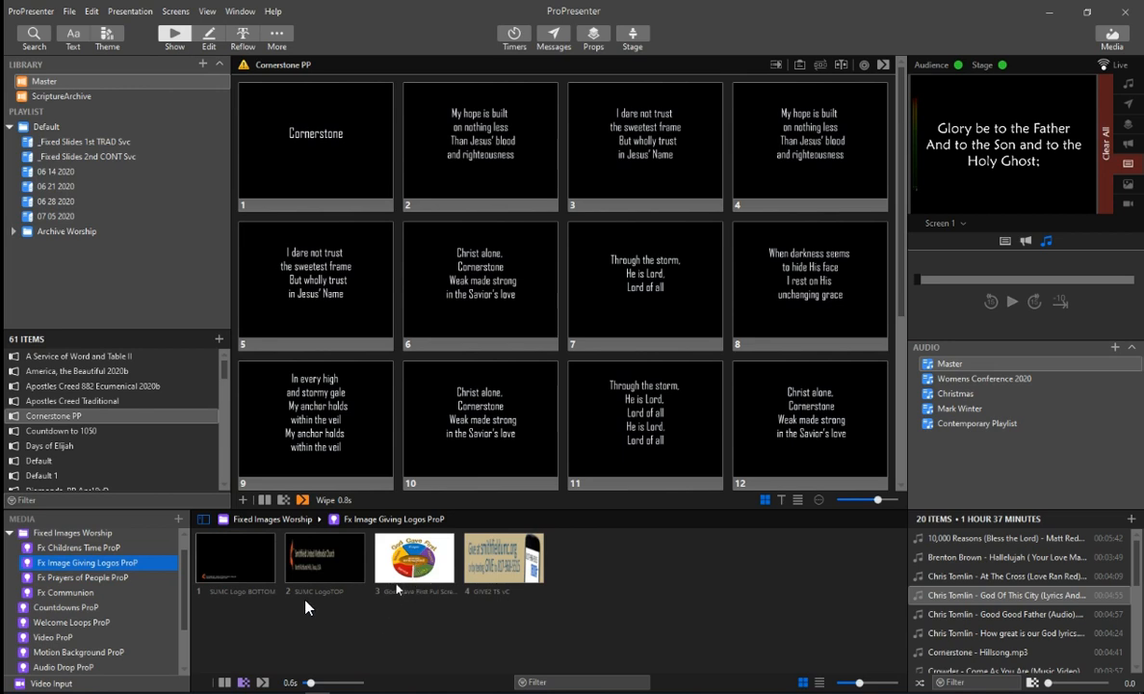
pyautogui.click(416, 561)
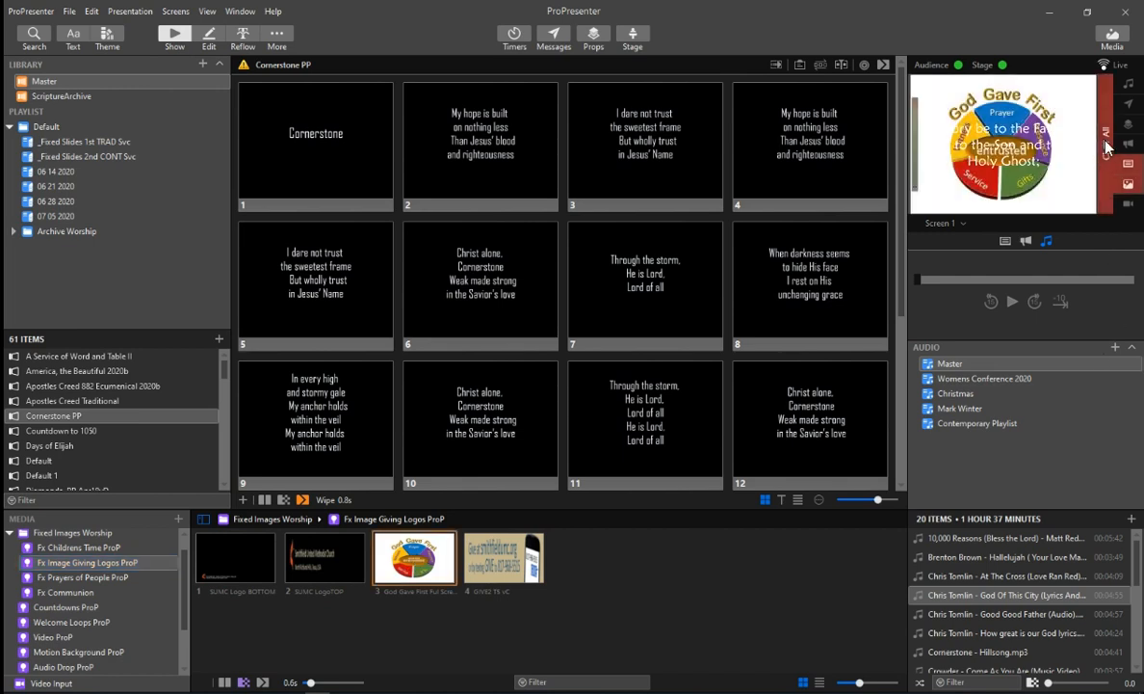
pyautogui.click(1105, 144)
pyautogui.click(425, 552)
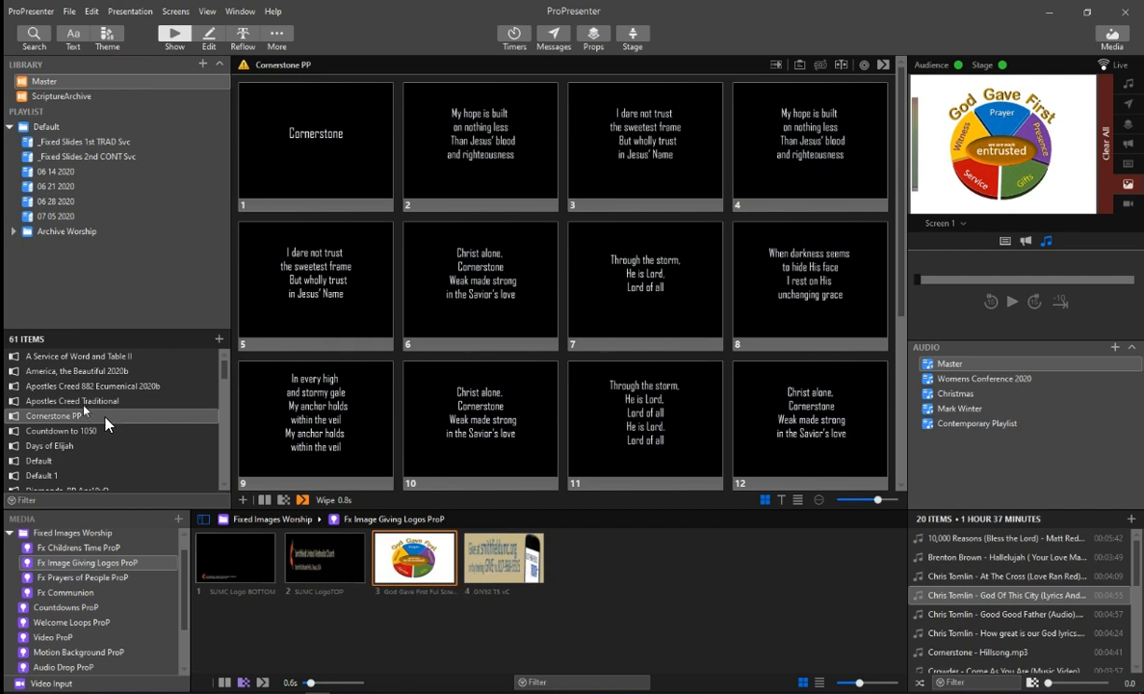
# - Show the GIVE2, SUMC LogoTOP and SUMC Logo BOTTOM images live in turn, ending on SUMC LogoTOP
pyautogui.click(481, 558)
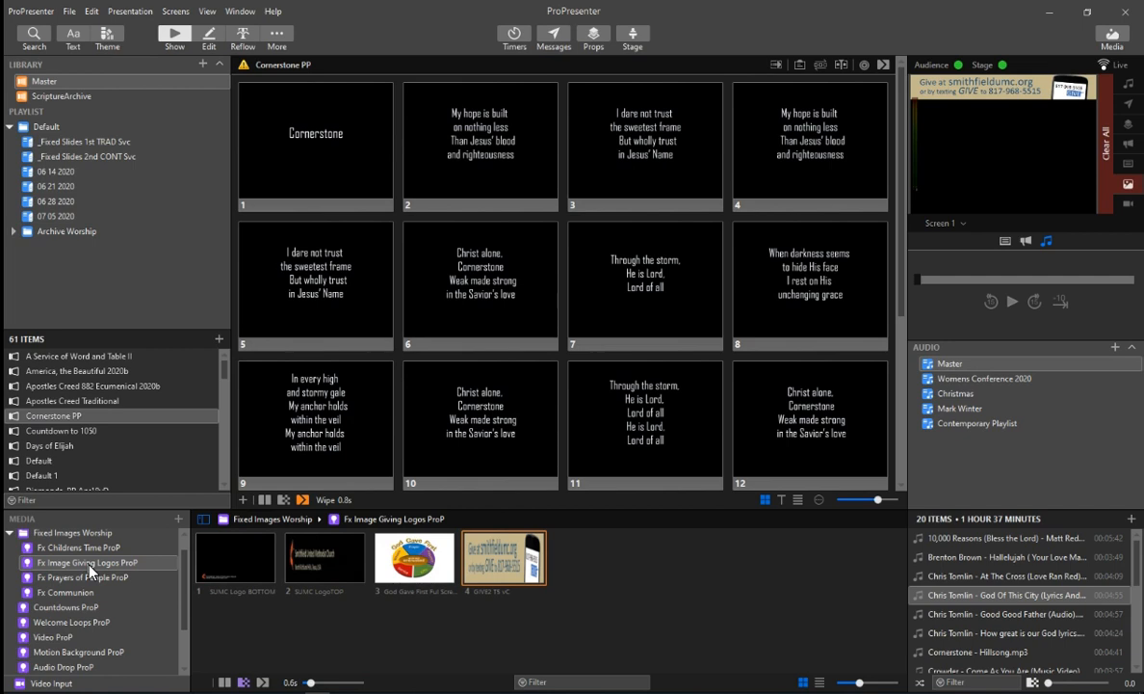
pyautogui.click(317, 570)
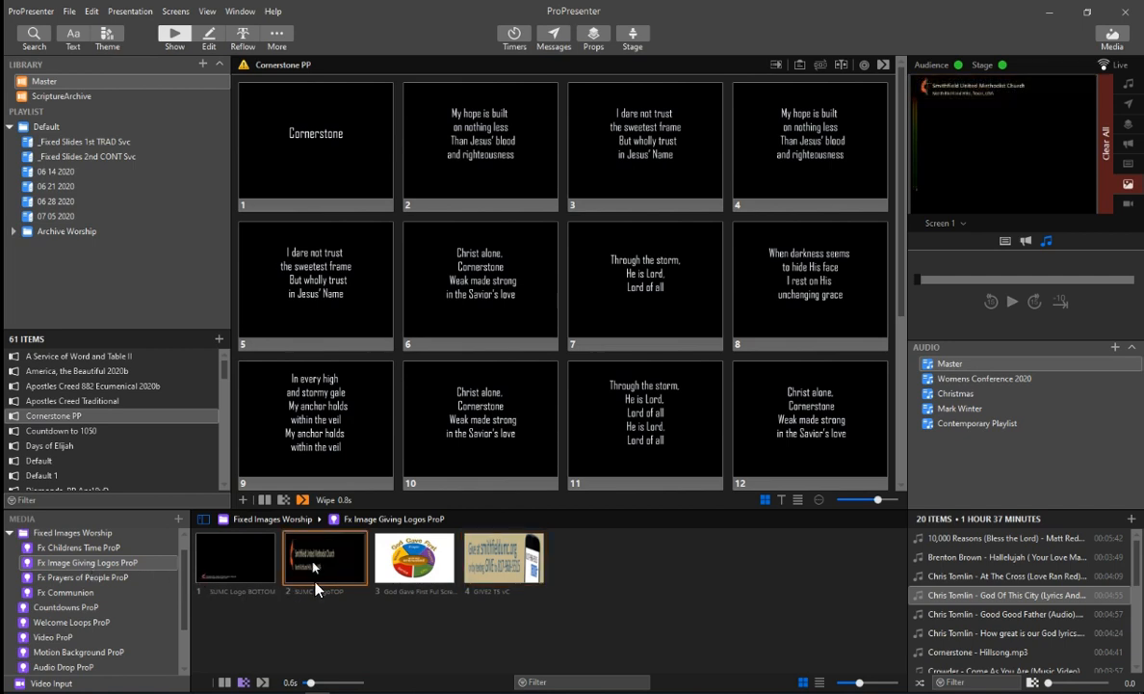
pyautogui.click(236, 566)
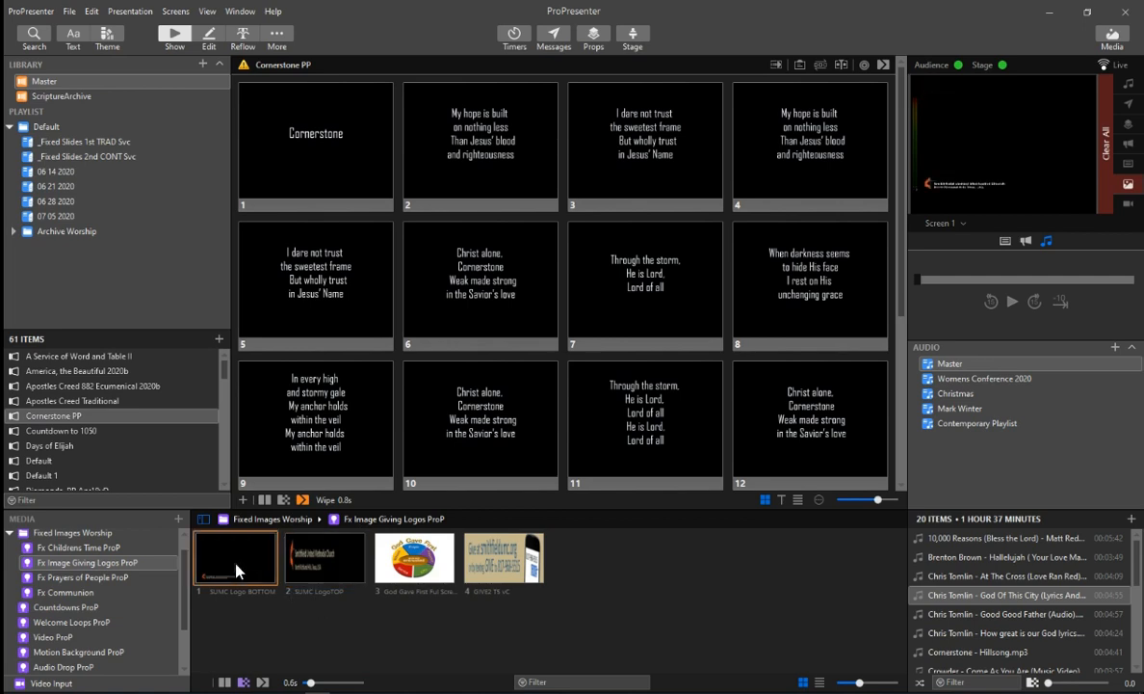
pyautogui.click(314, 570)
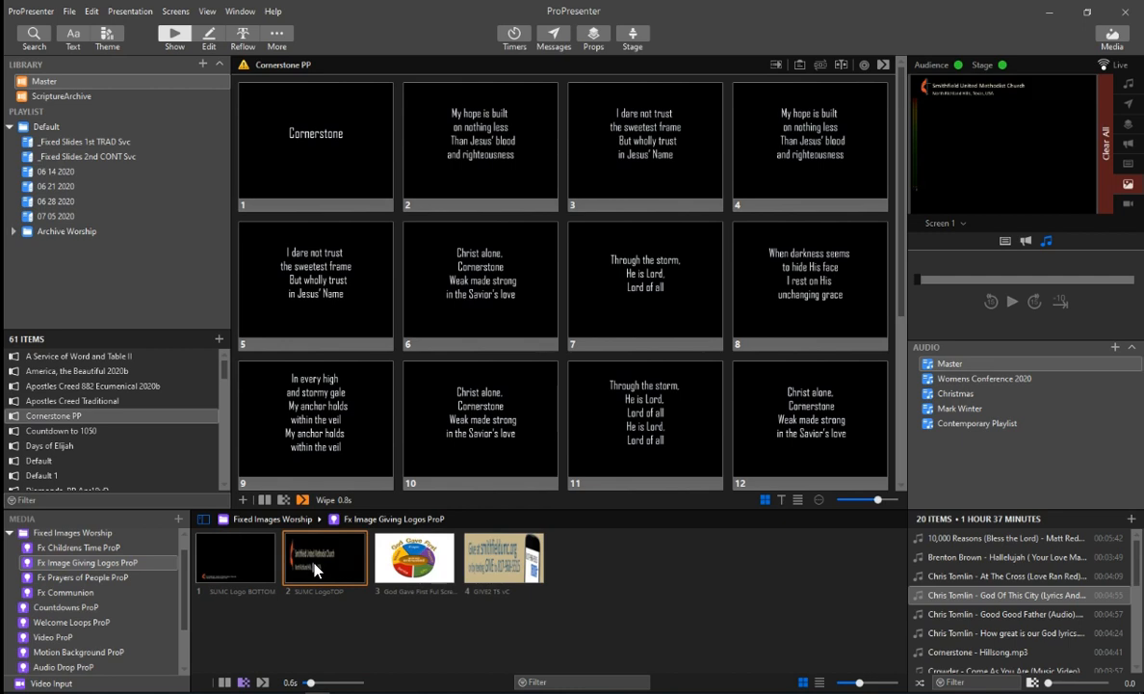
# - Move the SUMC Logo BOTTOM image to the end of the media playlist and show SUMC LogoTOP live
pyautogui.click(251, 572)
pyautogui.moveTo(251, 572); pyautogui.dragTo(581, 584)
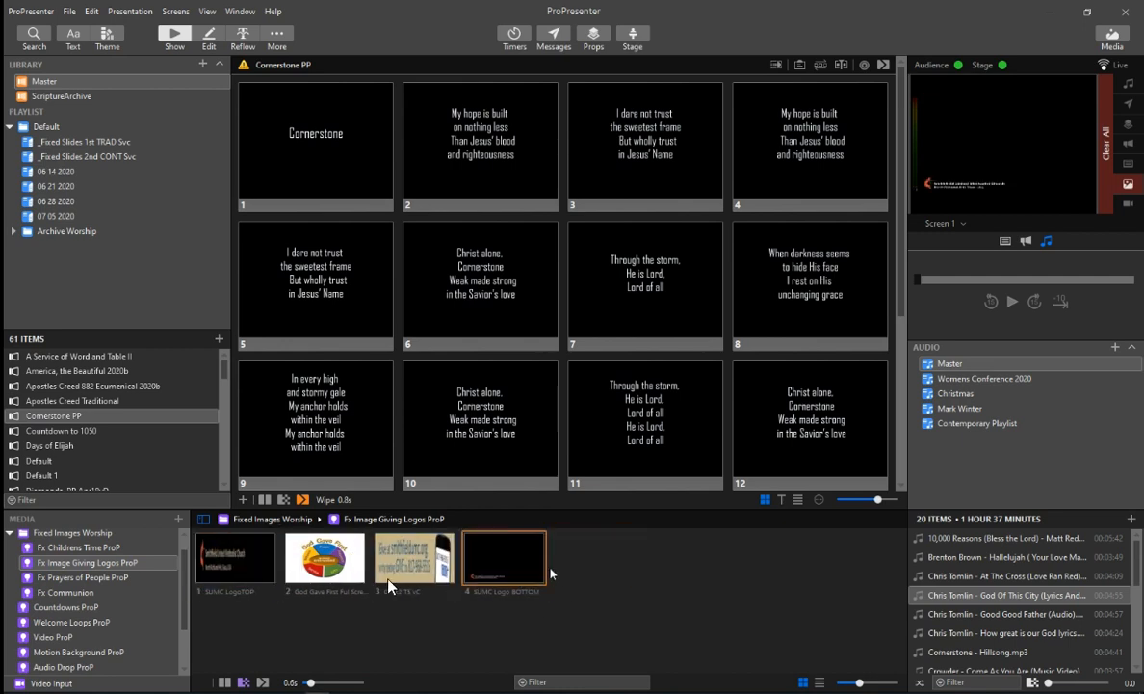
pyautogui.click(246, 582)
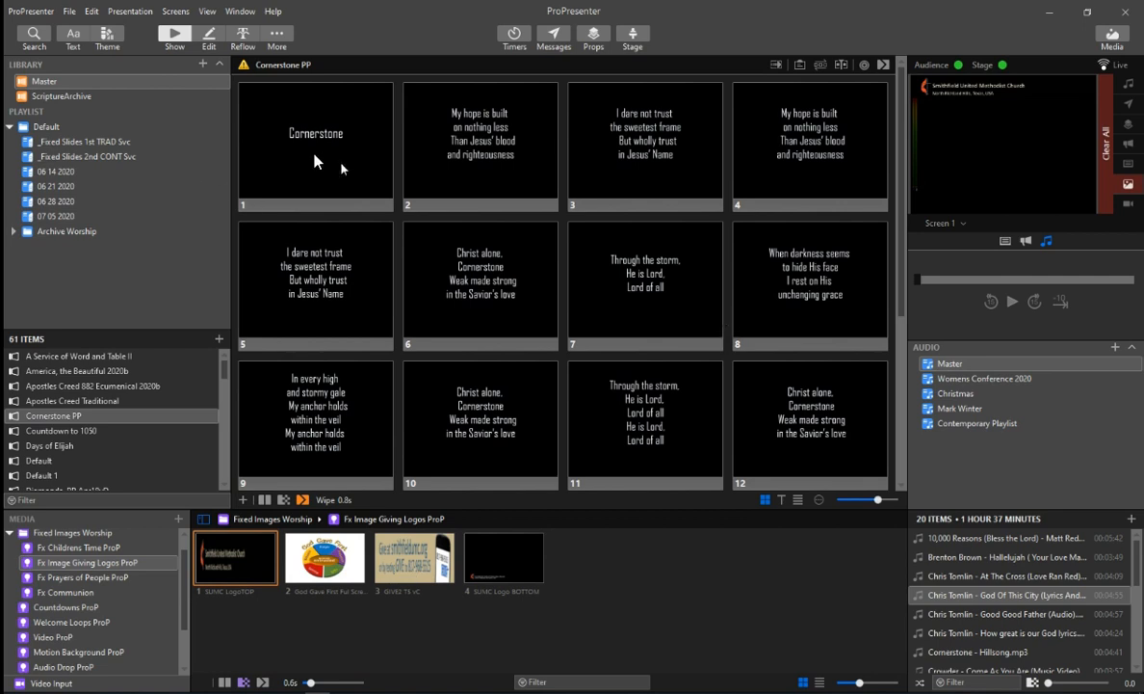
# - Show slide 2 of Cornerstone PP live and open it in the slide editor with its lyrics text box active for editing
pyautogui.click(499, 147)
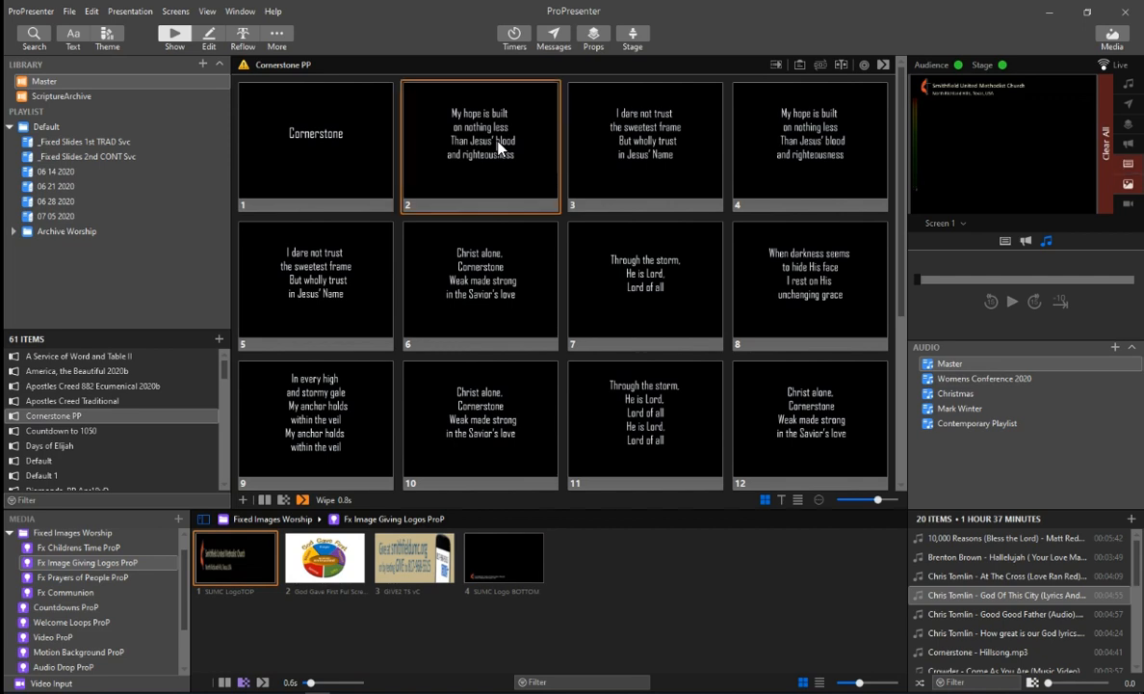
pyautogui.click(209, 38)
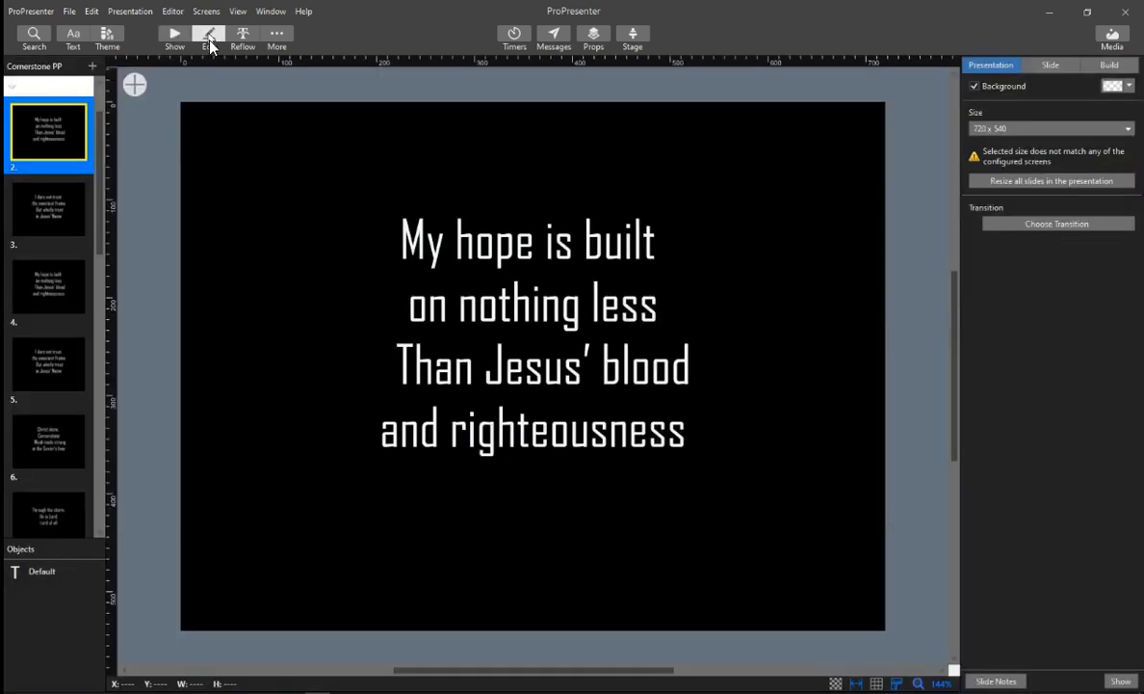
pyautogui.click(525, 301)
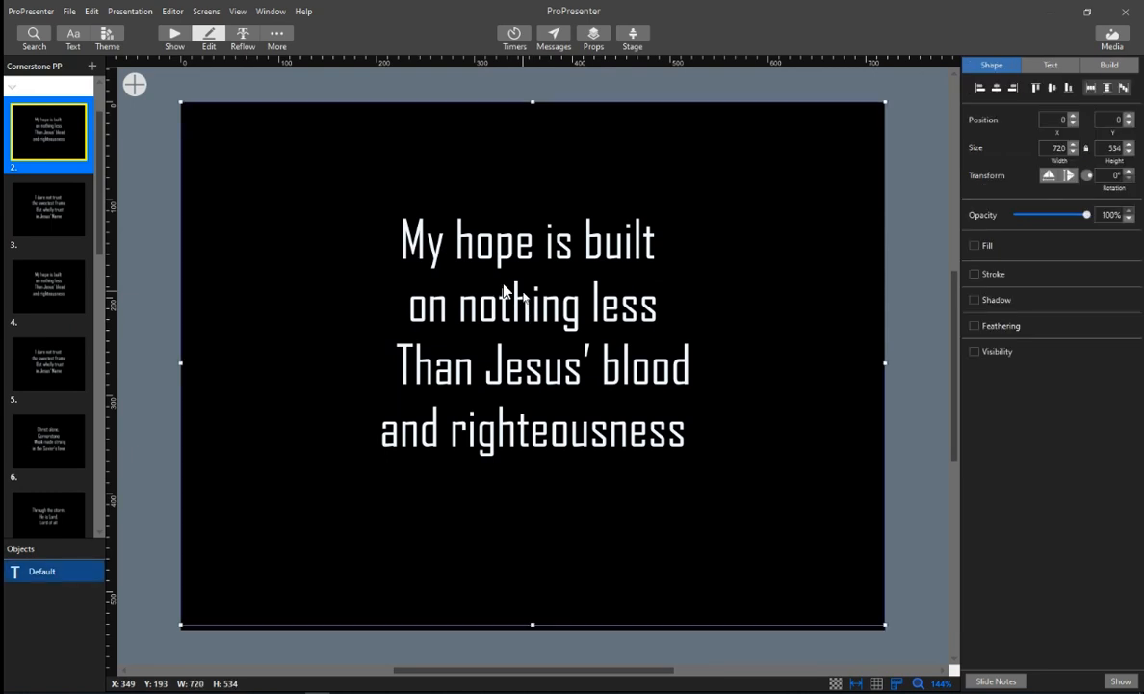
pyautogui.click(499, 281)
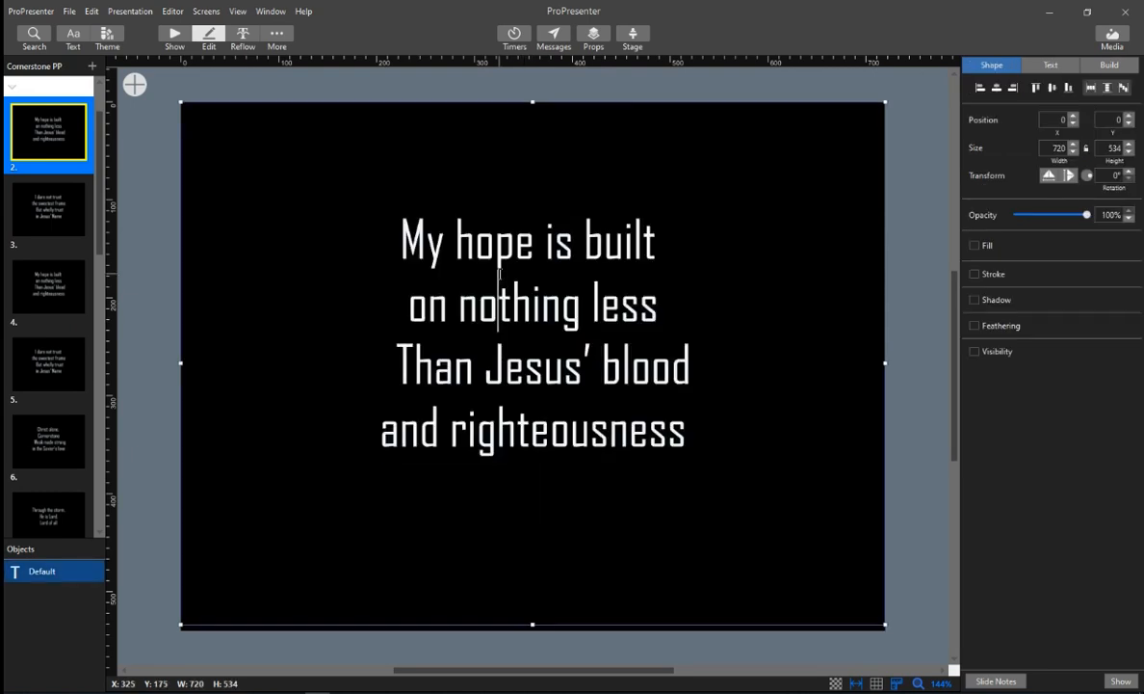
pyautogui.tripleClick(506, 284)
pyautogui.doubleClick(506, 284)
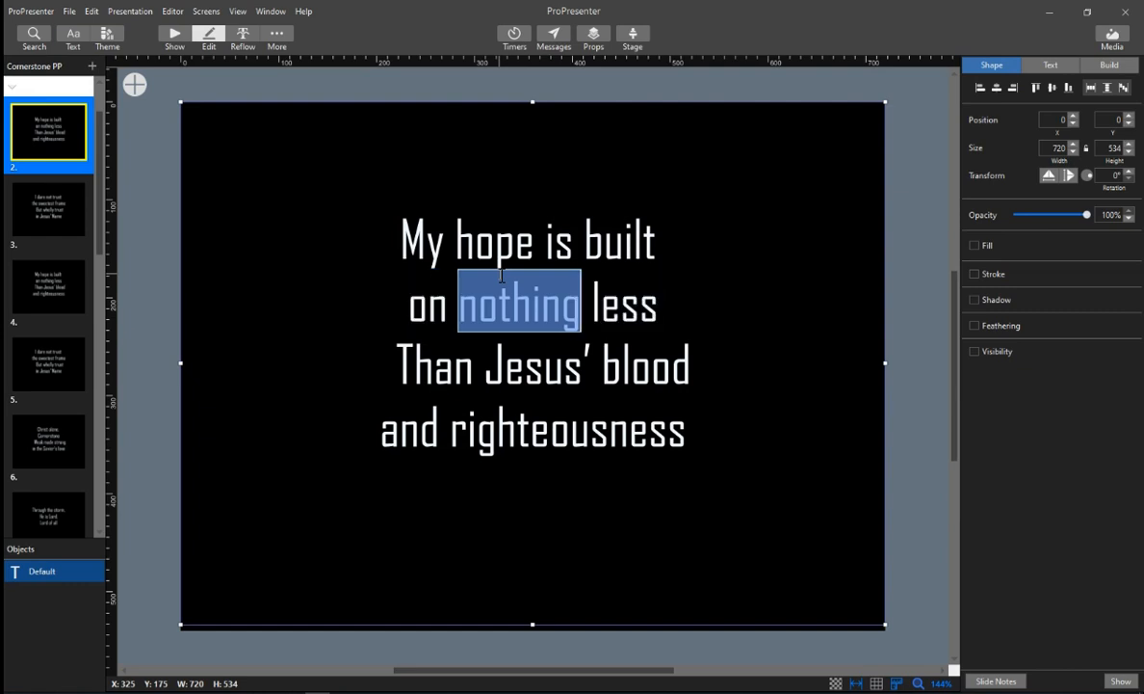
pyautogui.click(329, 540)
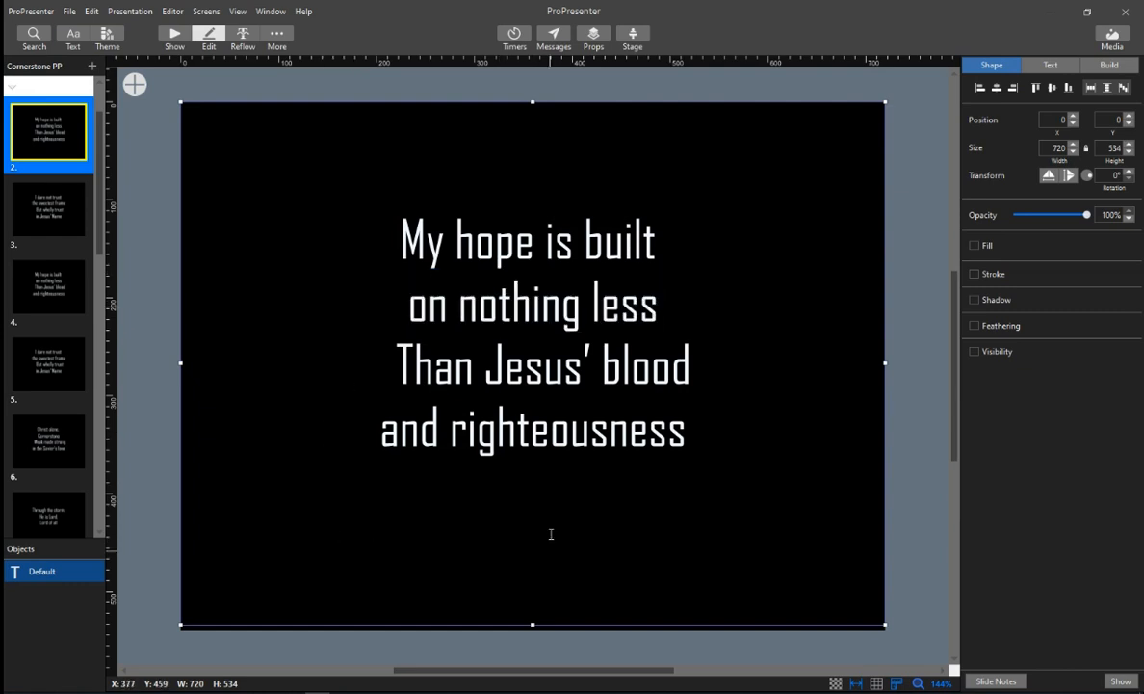
# - Select all the lyrics on slide 2 and set their font to Maiandra GD
pyautogui.moveTo(397, 236); pyautogui.dragTo(759, 492)
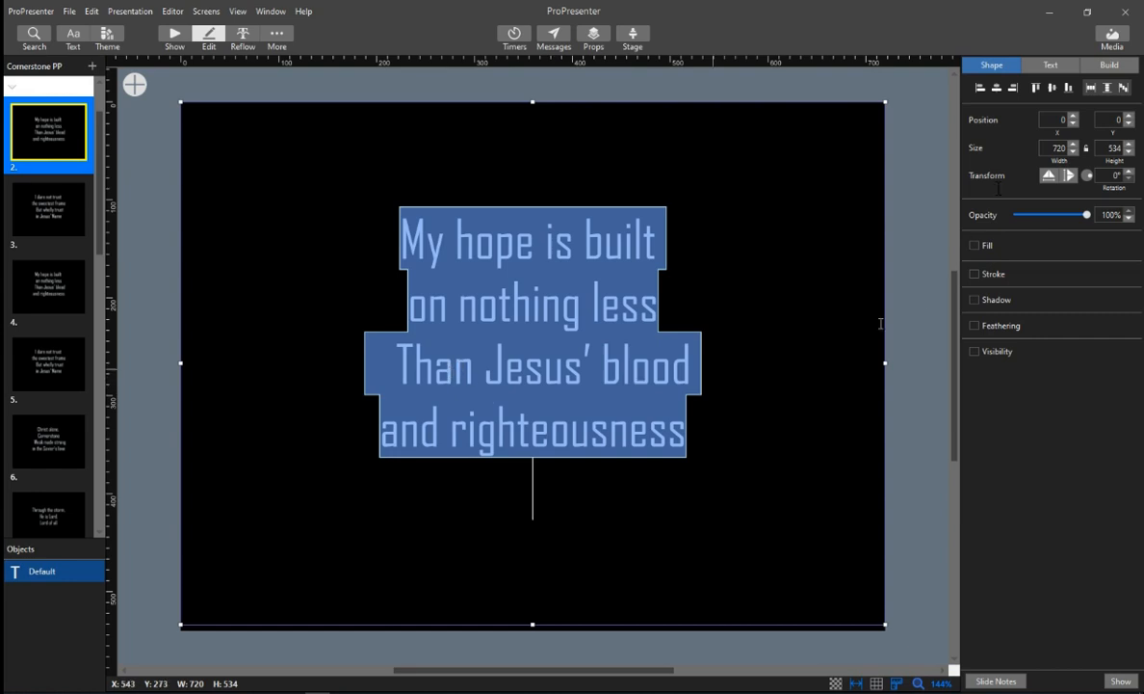
pyautogui.click(1052, 65)
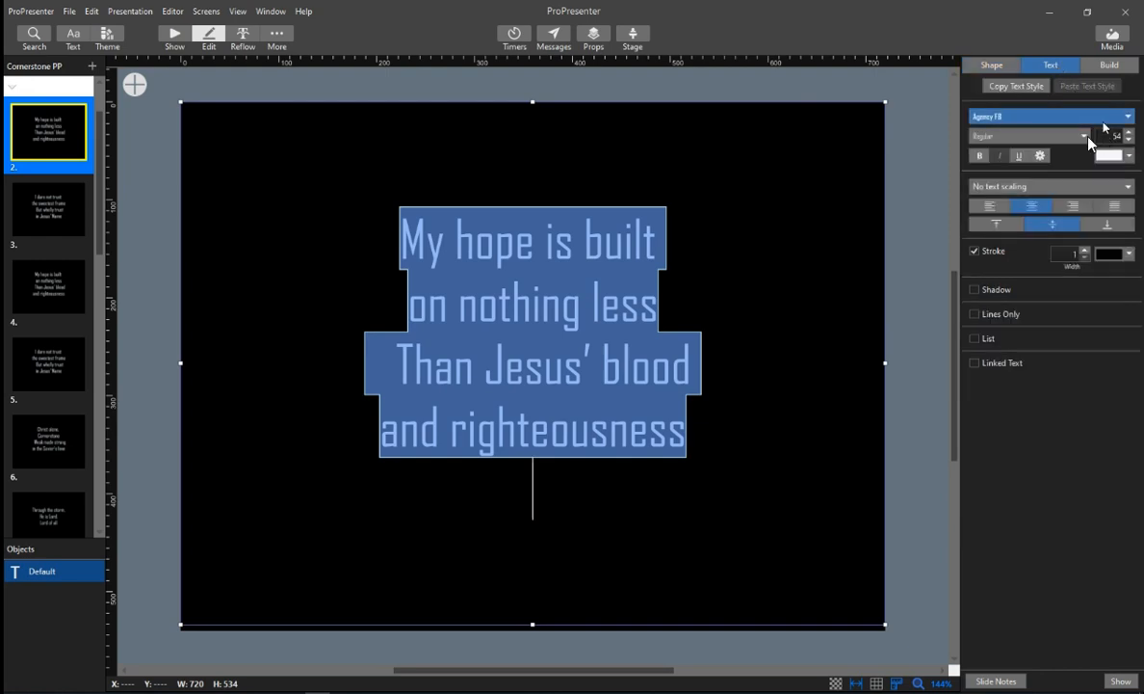
pyautogui.click(1046, 119)
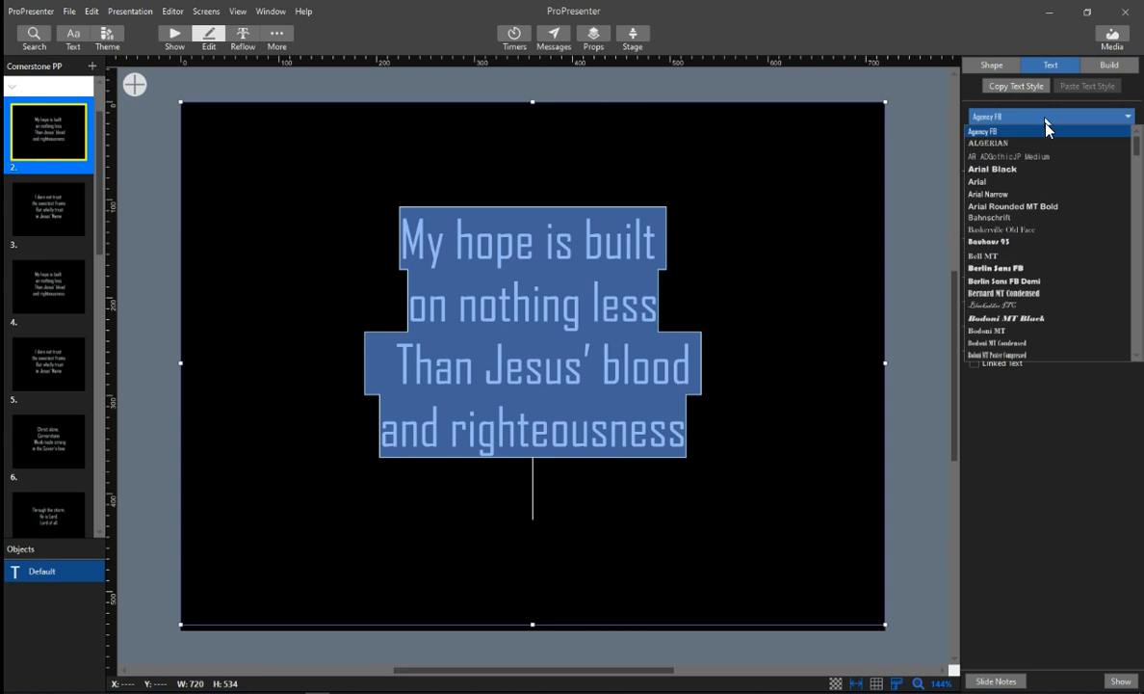
pyautogui.scroll(-7, 1063, 197)
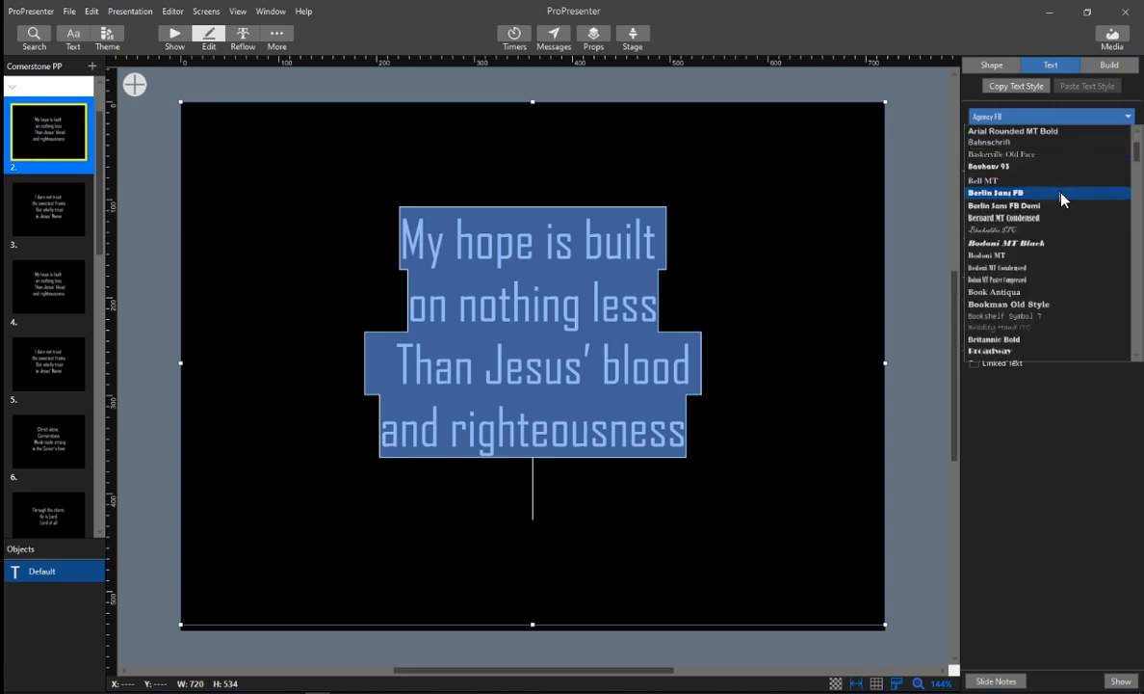
pyautogui.scroll(-4, 1063, 198)
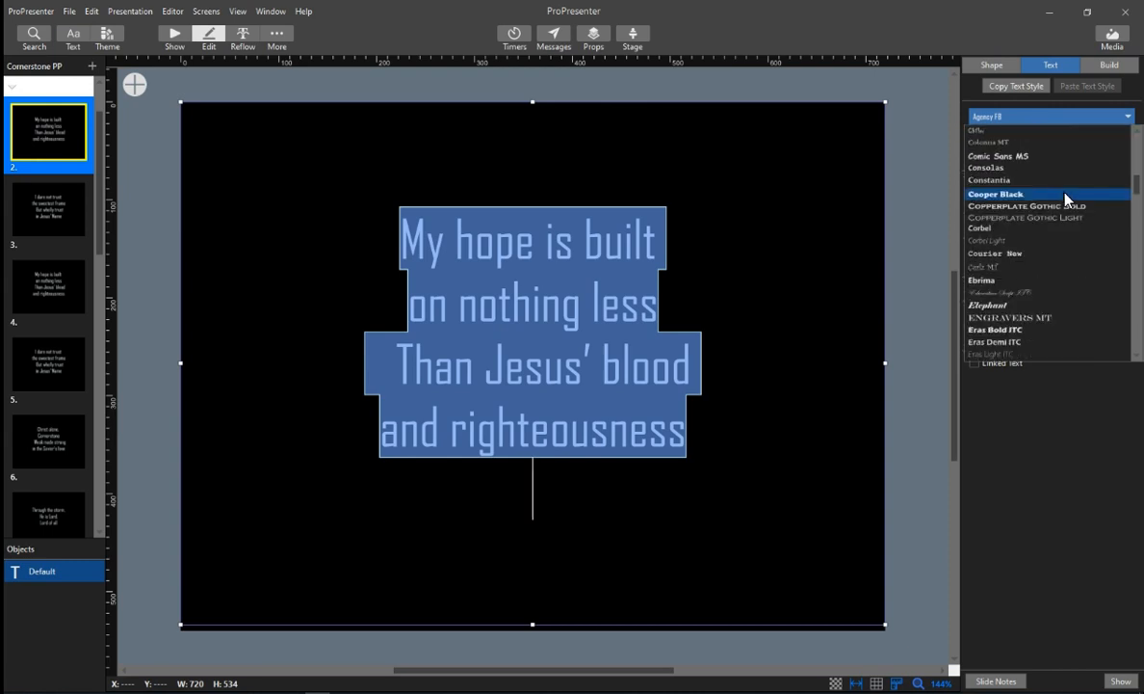
pyautogui.scroll(-5, 1065, 198)
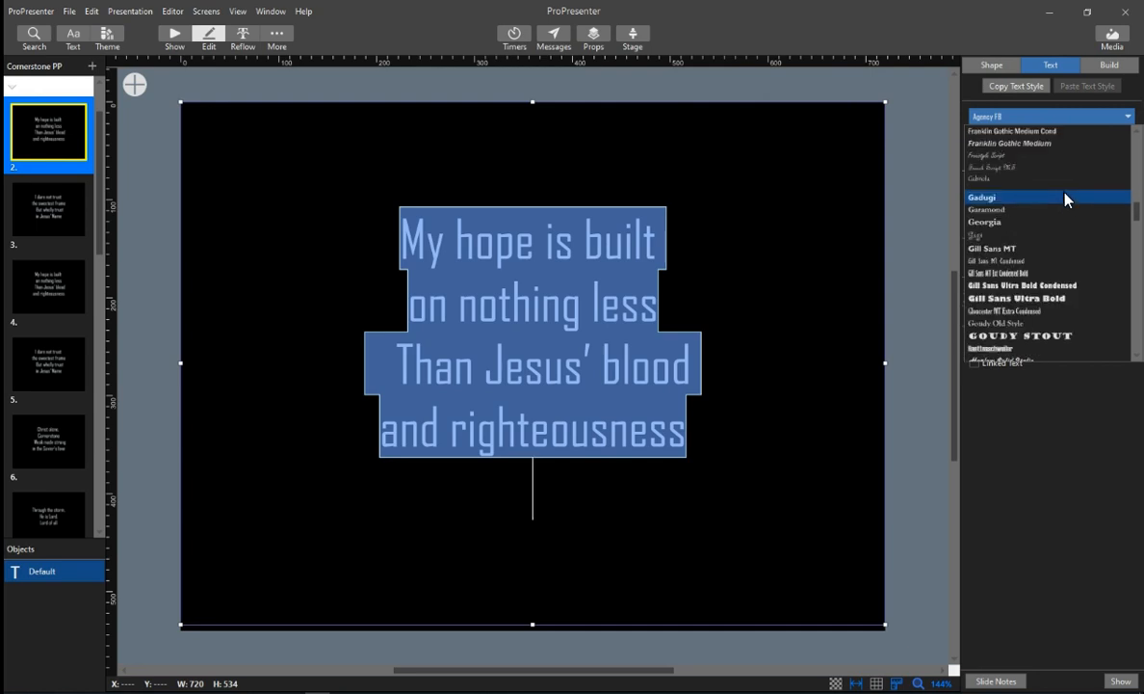
pyautogui.scroll(-5, 1066, 199)
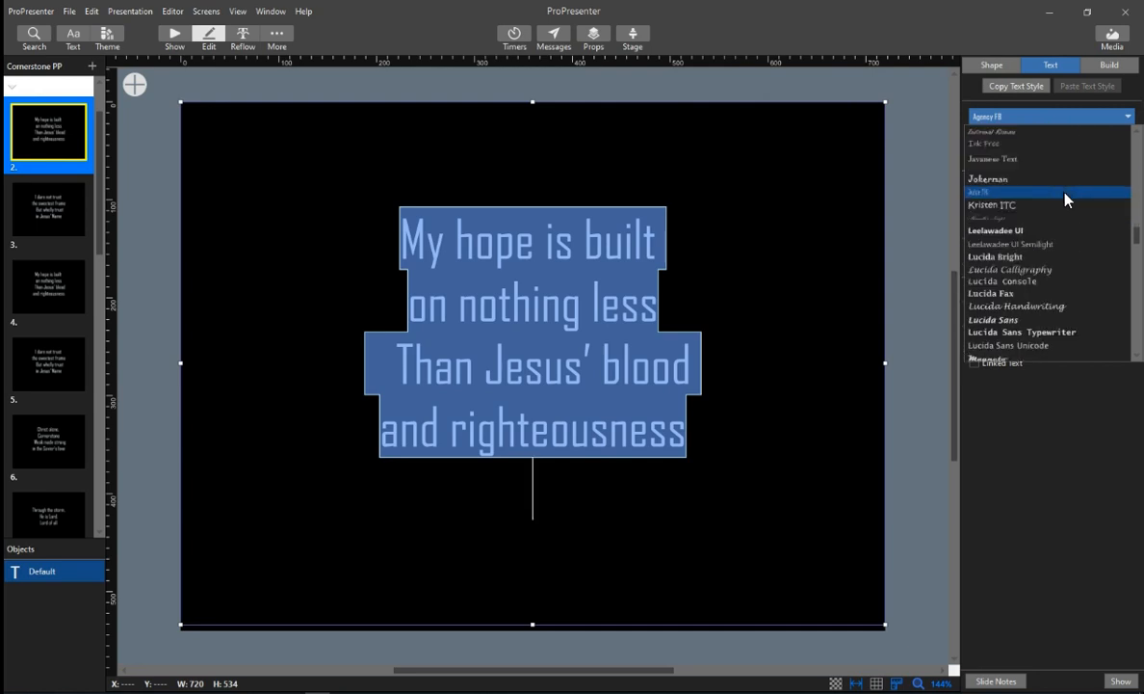
pyautogui.scroll(-2, 1064, 197)
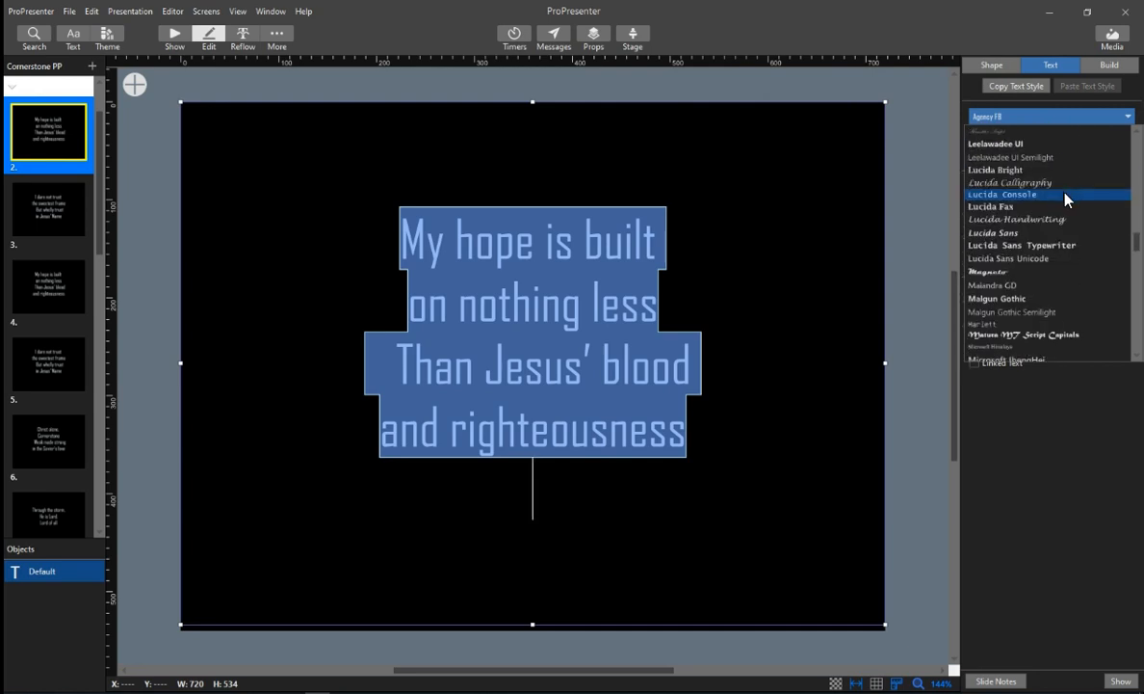
pyautogui.click(992, 286)
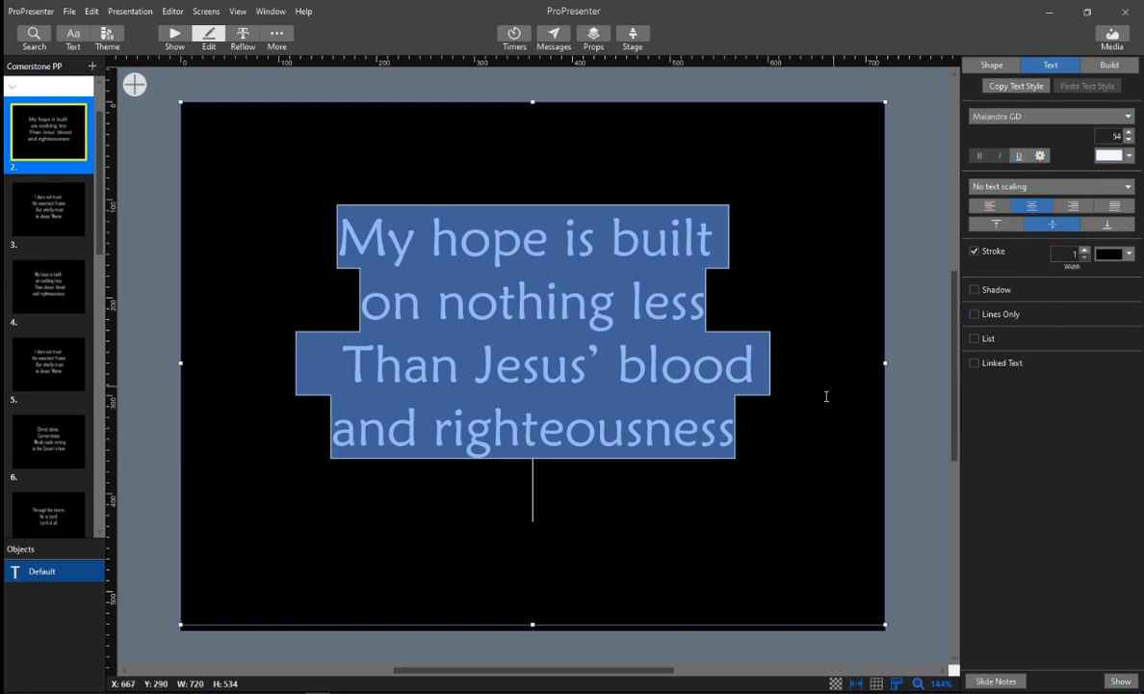
pyautogui.click(637, 537)
pyautogui.click(610, 431)
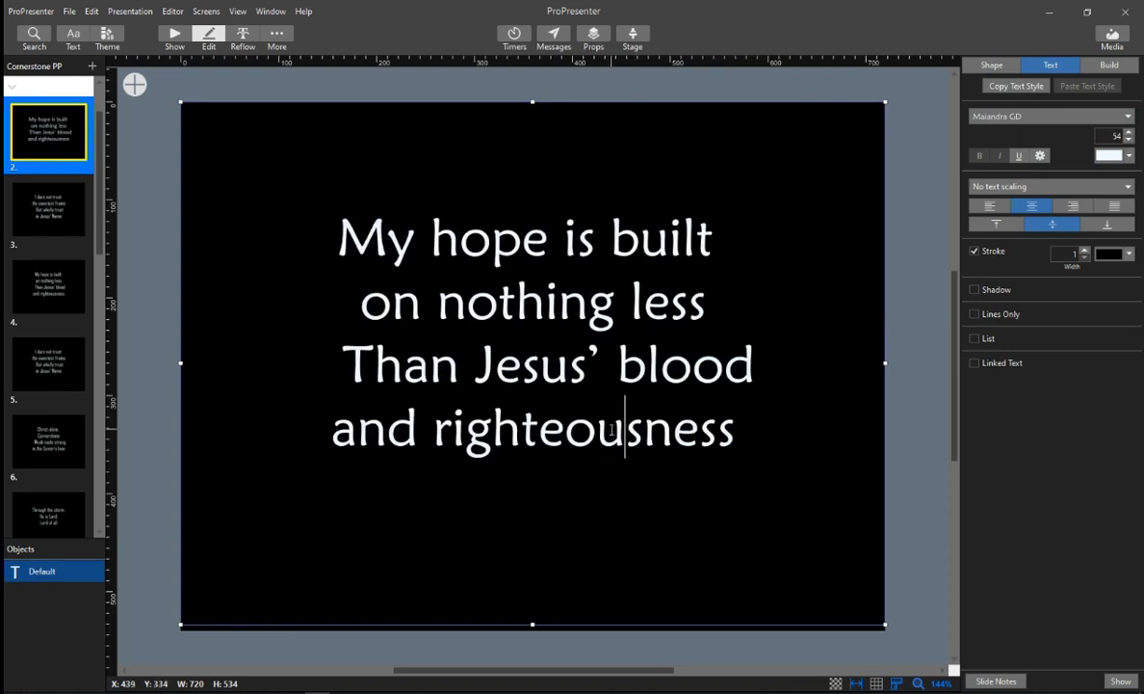
pyautogui.click(339, 376)
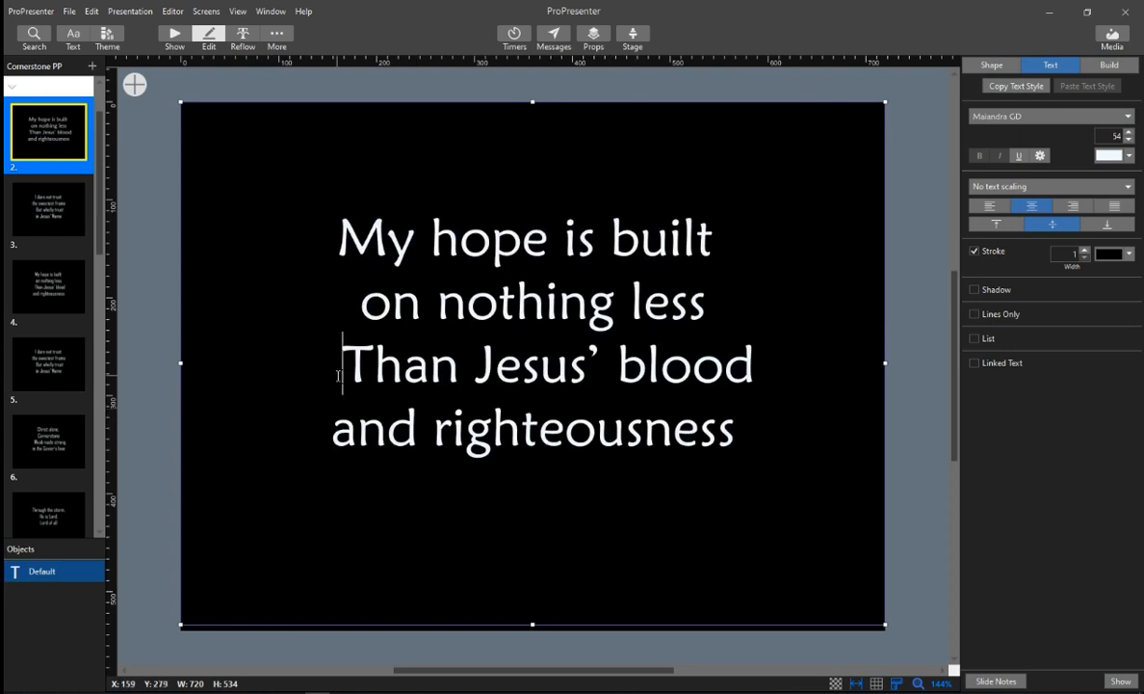
pyautogui.doubleClick(318, 304)
pyautogui.click(302, 308)
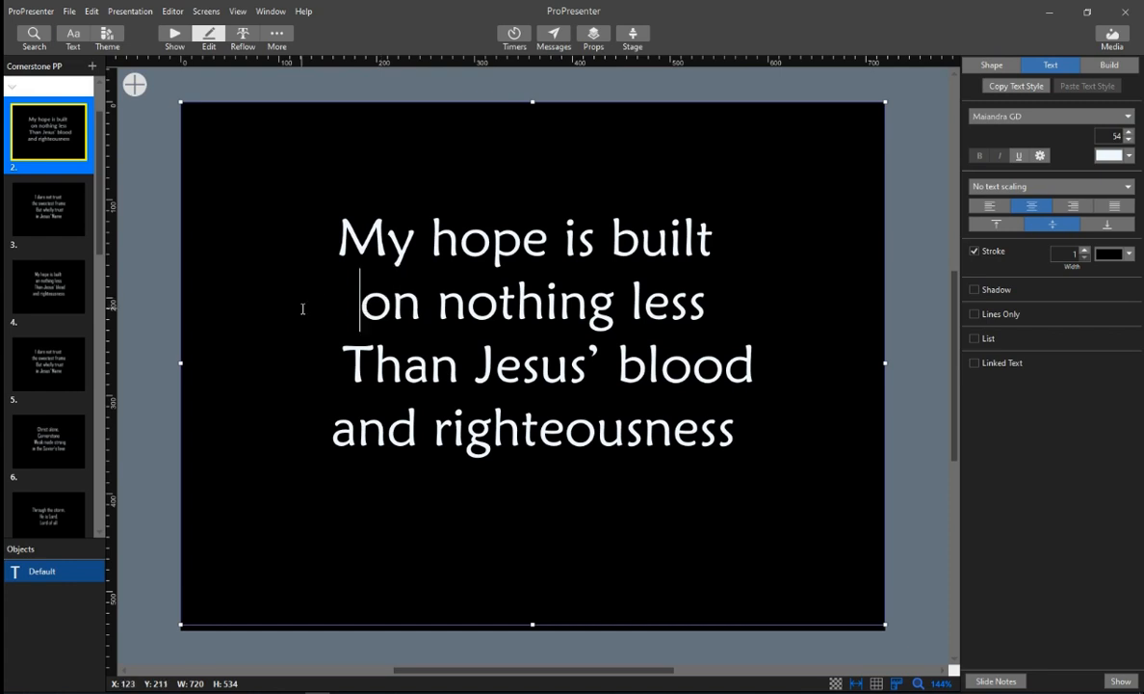
pyautogui.click(183, 437)
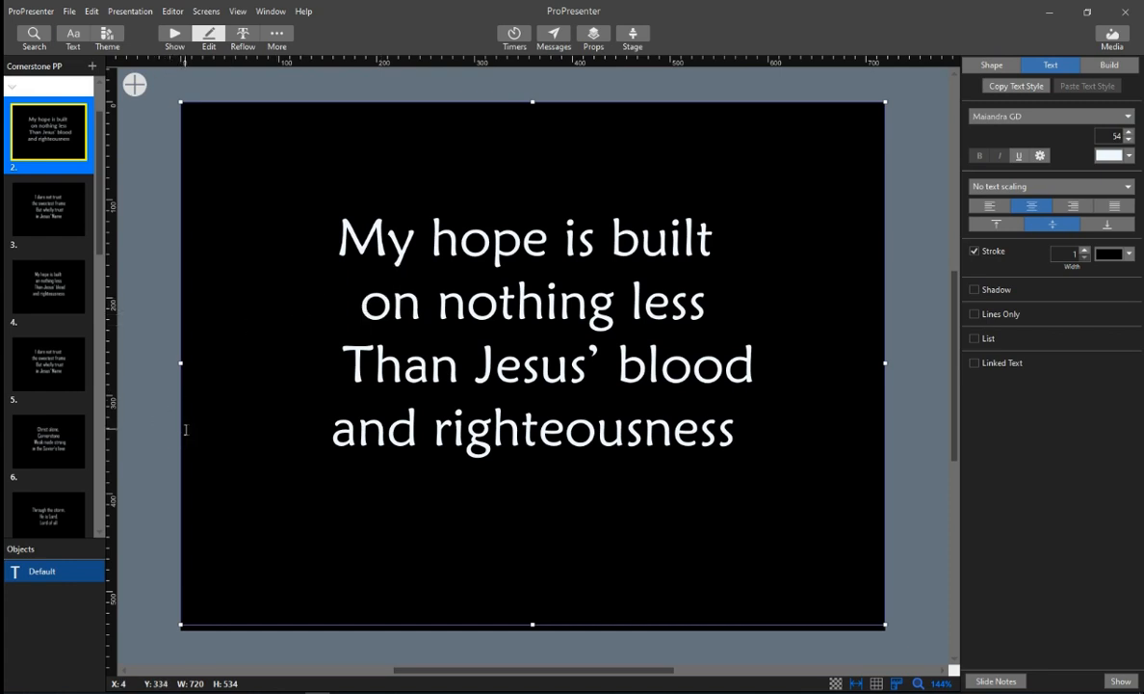
# - Copy the text style of slide 2's lyrics and paste it onto slides 3 through 18
pyautogui.click(1014, 89)
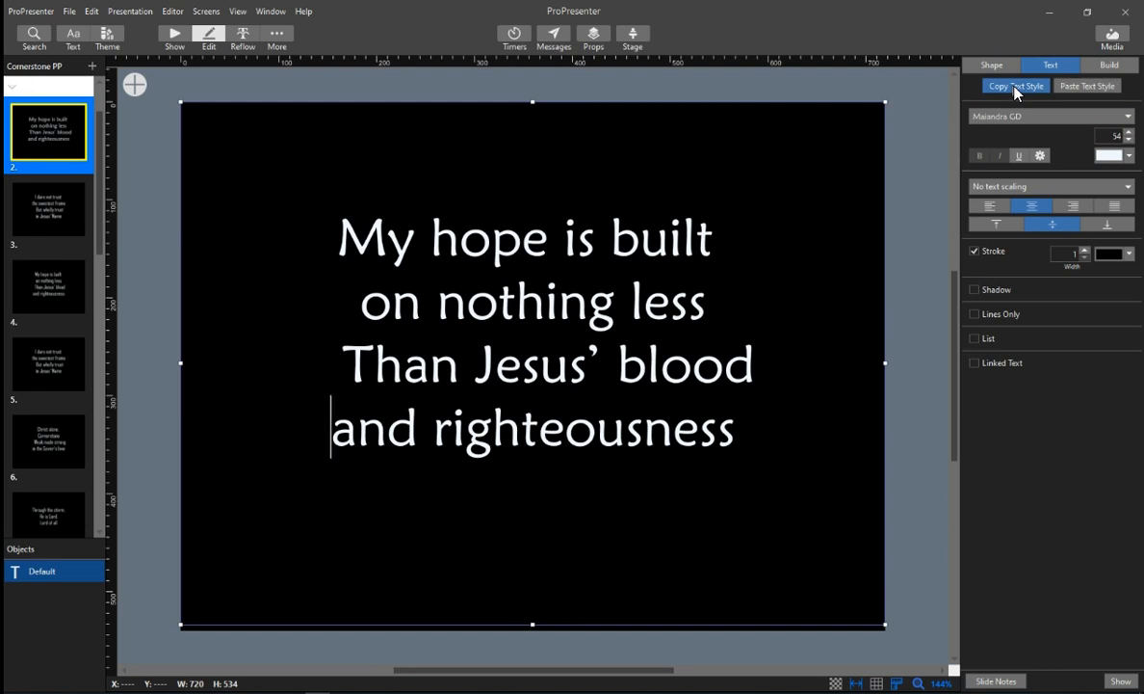
pyautogui.click(26, 204)
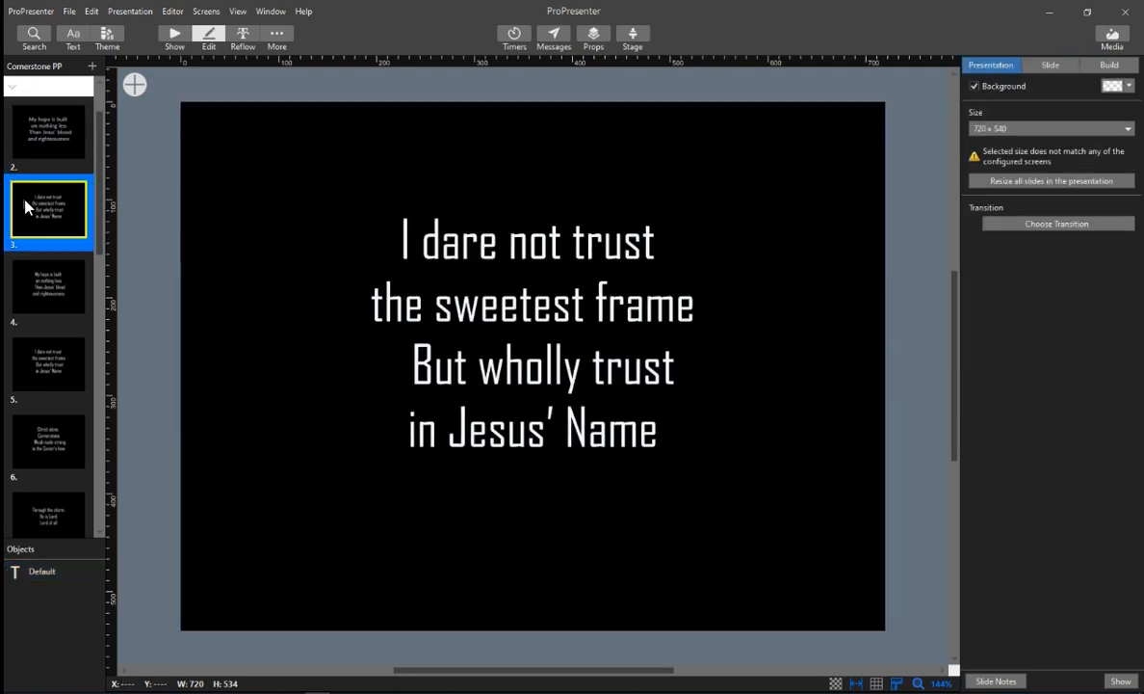
pyautogui.keyDown('shift'); pyautogui.click(36, 514); pyautogui.keyUp('shift')
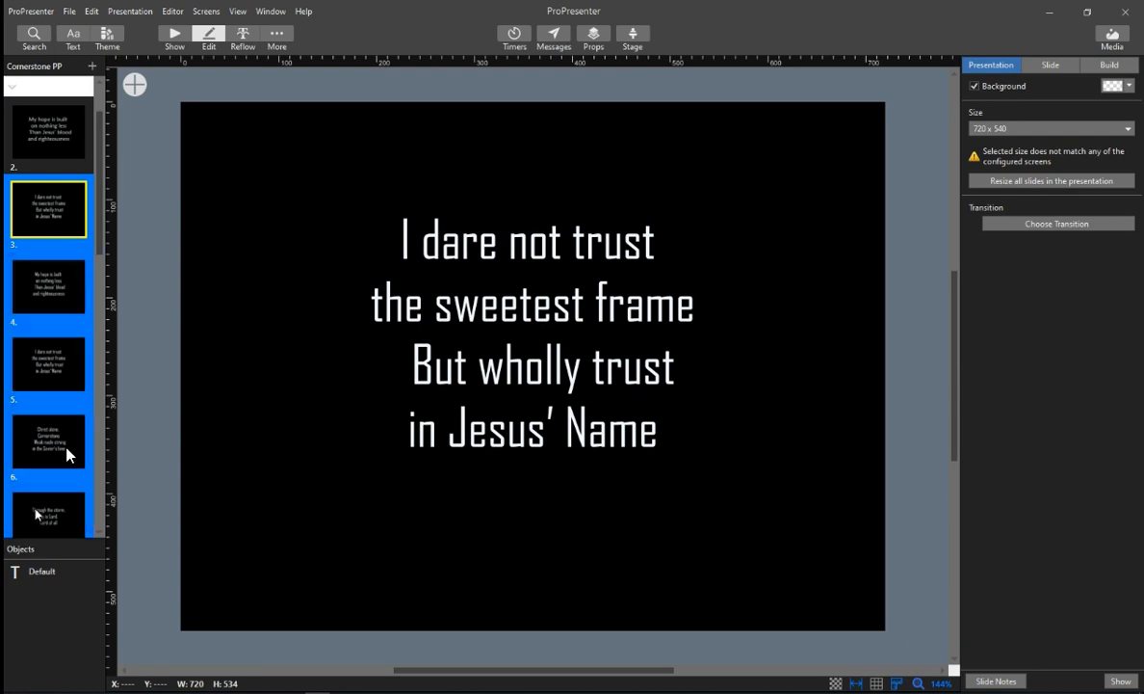
pyautogui.moveTo(98, 210); pyautogui.dragTo(93, 525)
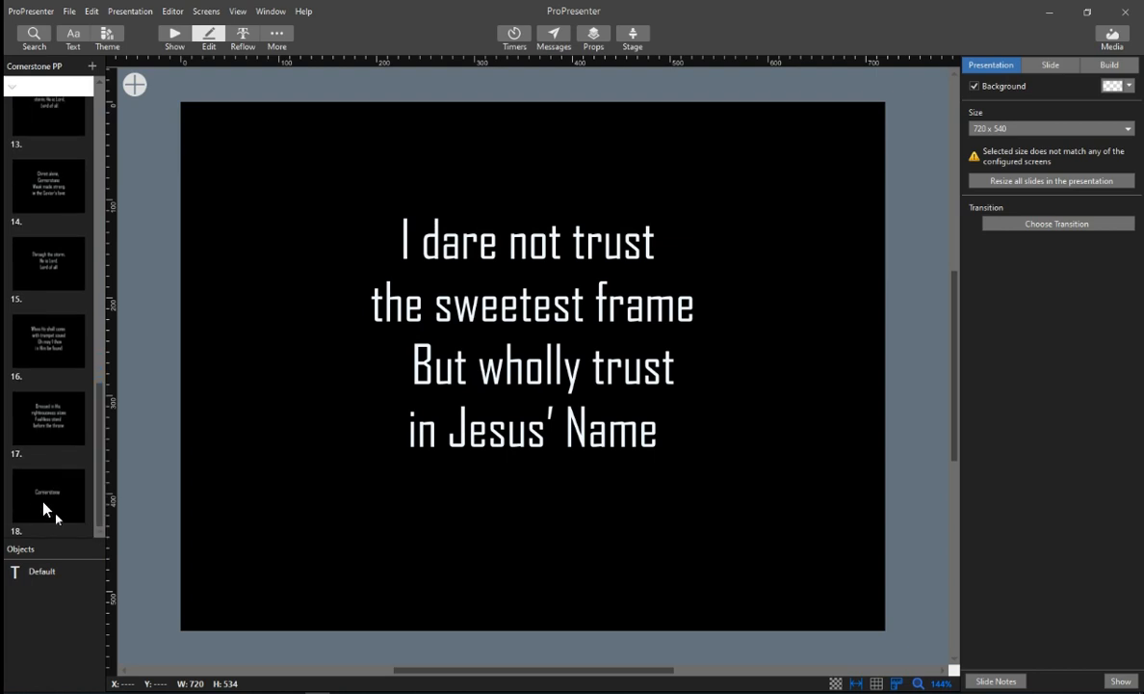
pyautogui.keyDown('shift'); pyautogui.click(46, 503); pyautogui.keyUp('shift')
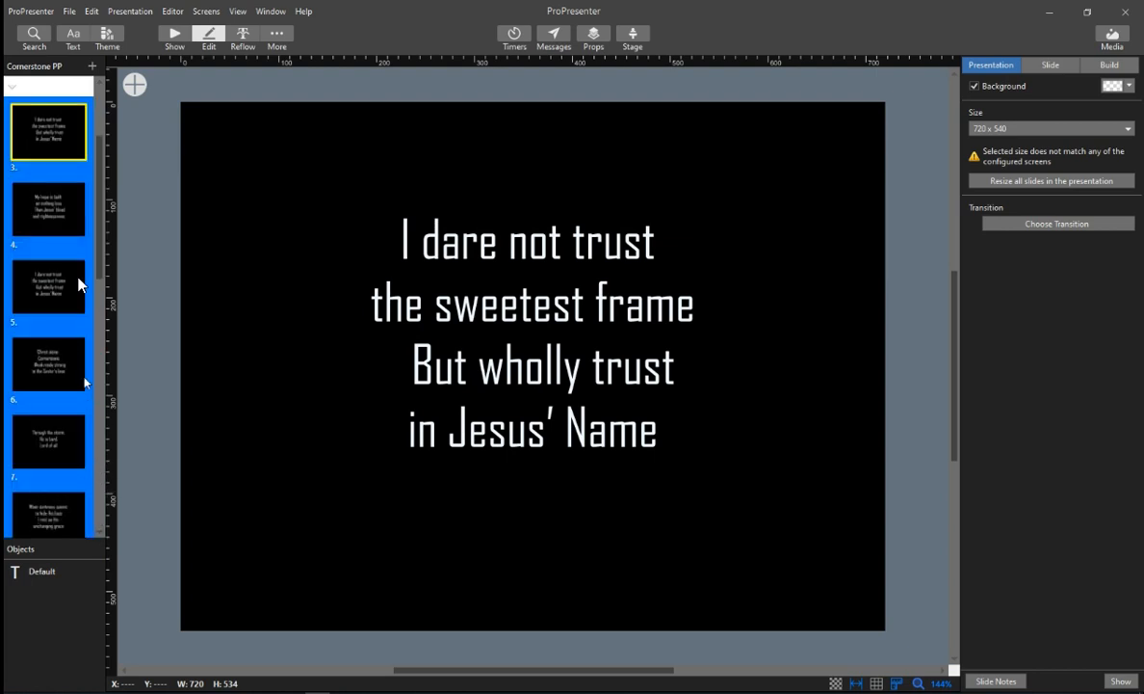
pyautogui.moveTo(99, 241); pyautogui.dragTo(106, 100)
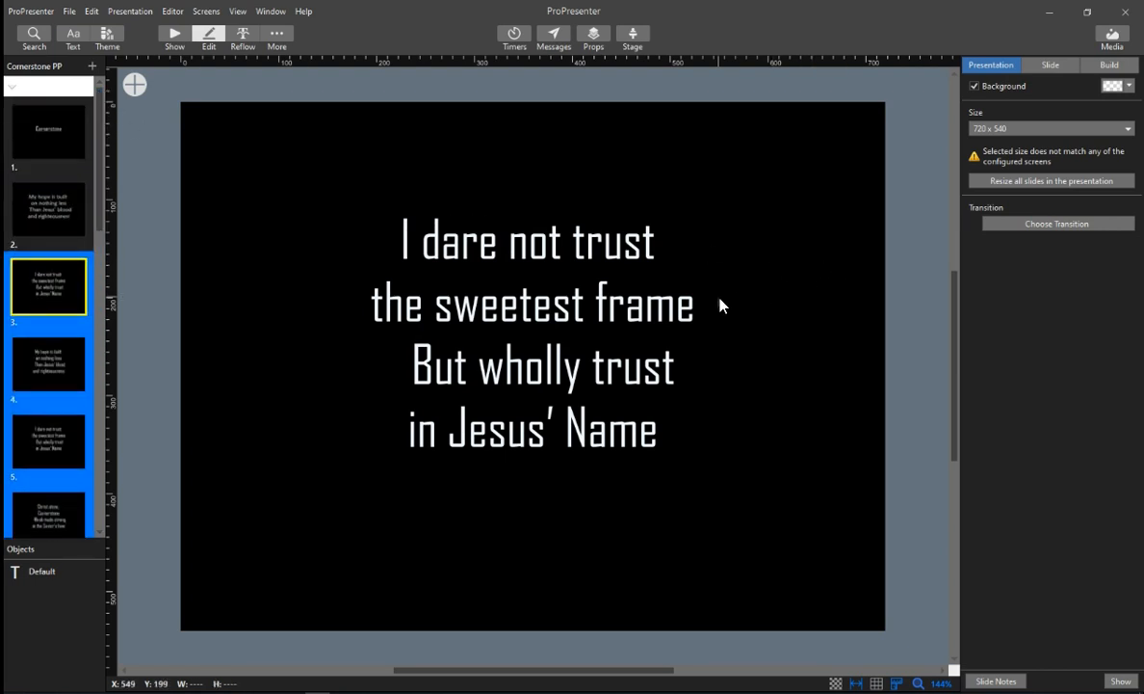
pyautogui.rightClick(41, 293)
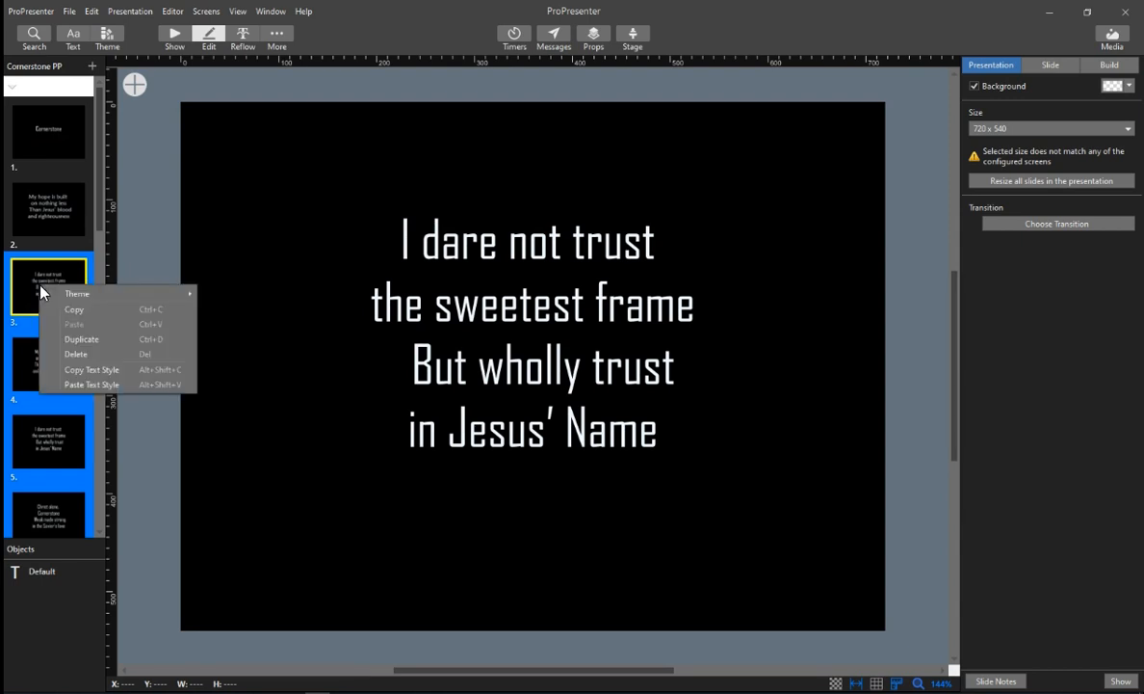
pyautogui.click(89, 384)
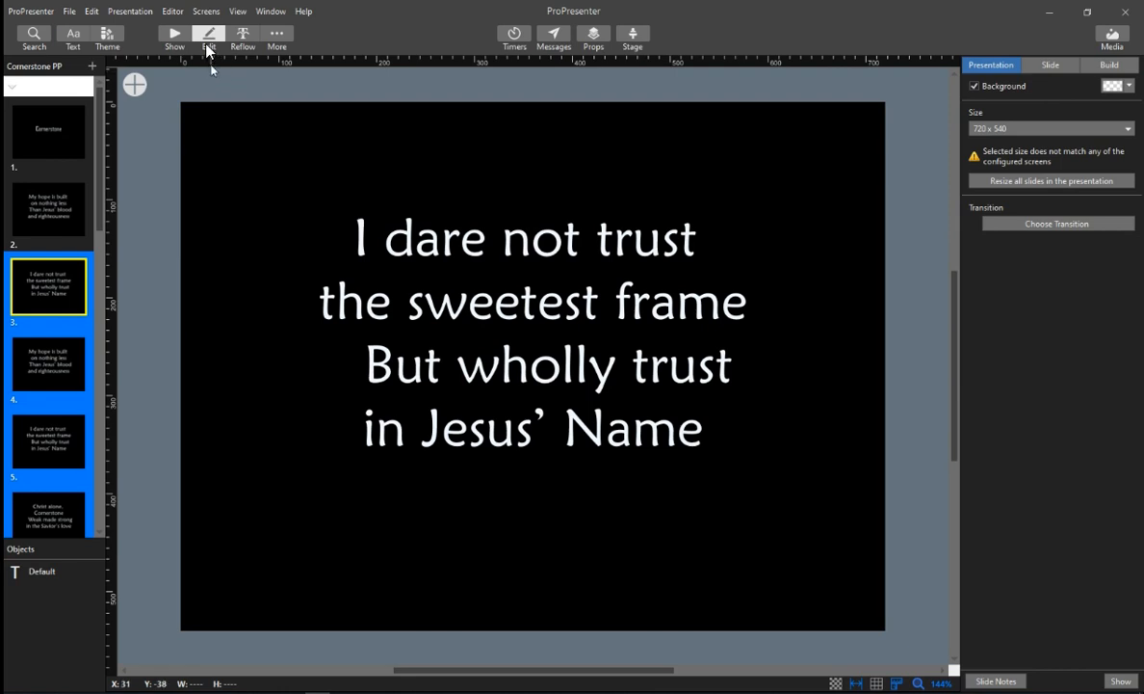
# - Return to the show view, show slide 3 of Cornerstone PP live, and clear the media and slide layers from the output
pyautogui.click(174, 39)
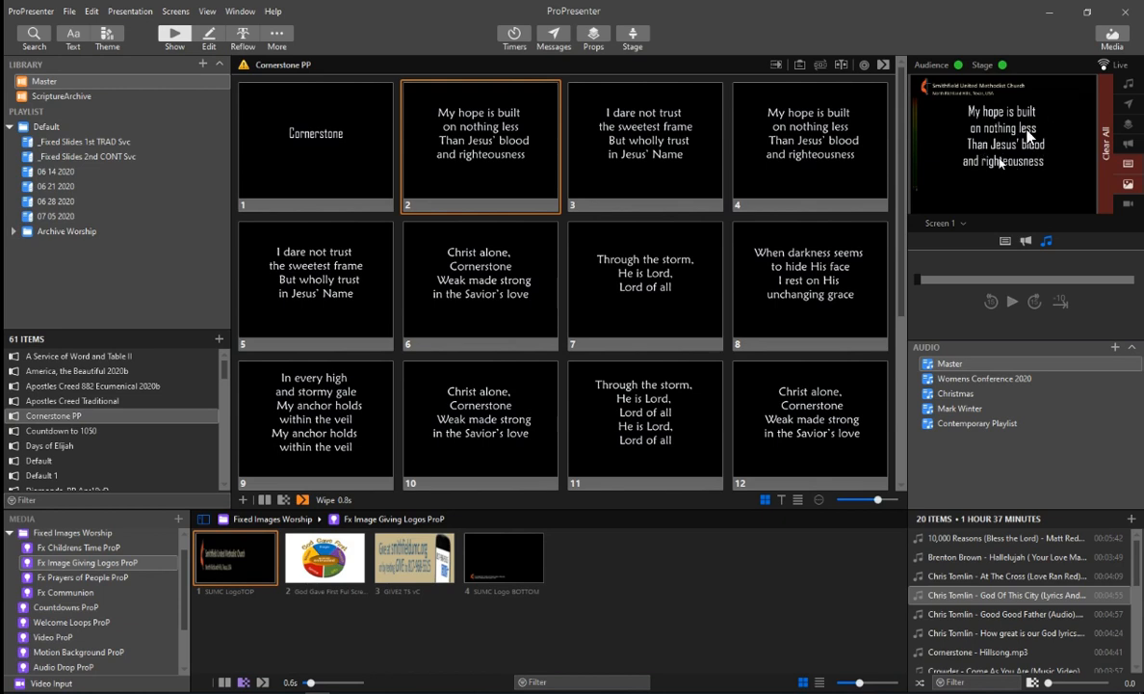
pyautogui.click(645, 154)
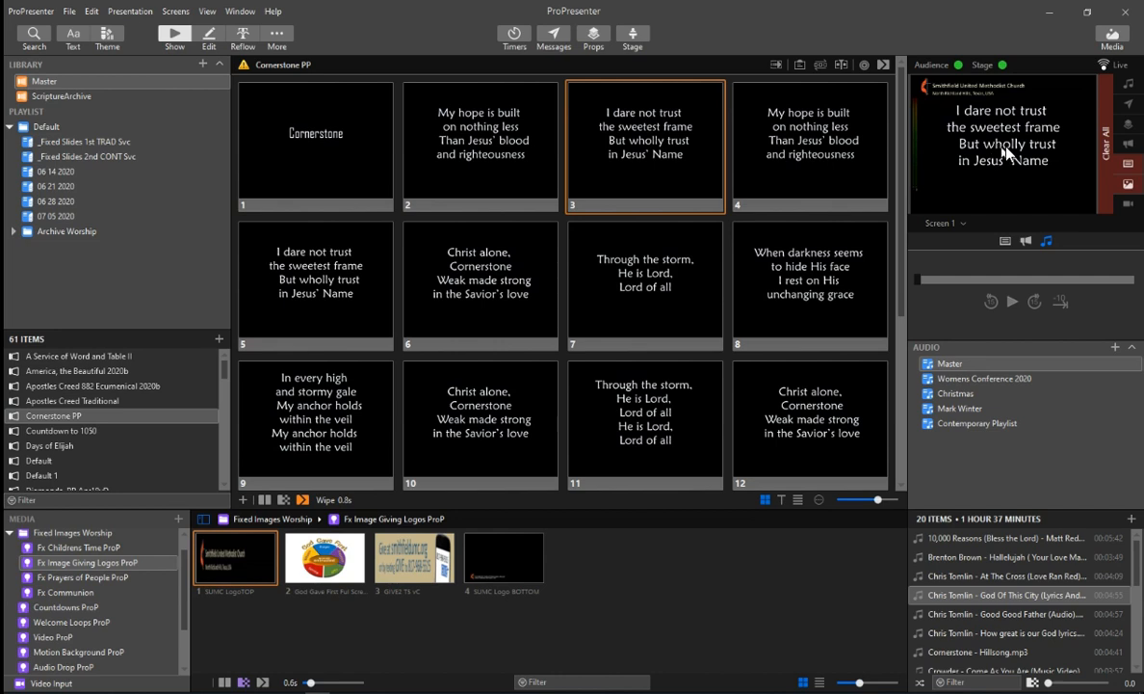
pyautogui.click(1130, 185)
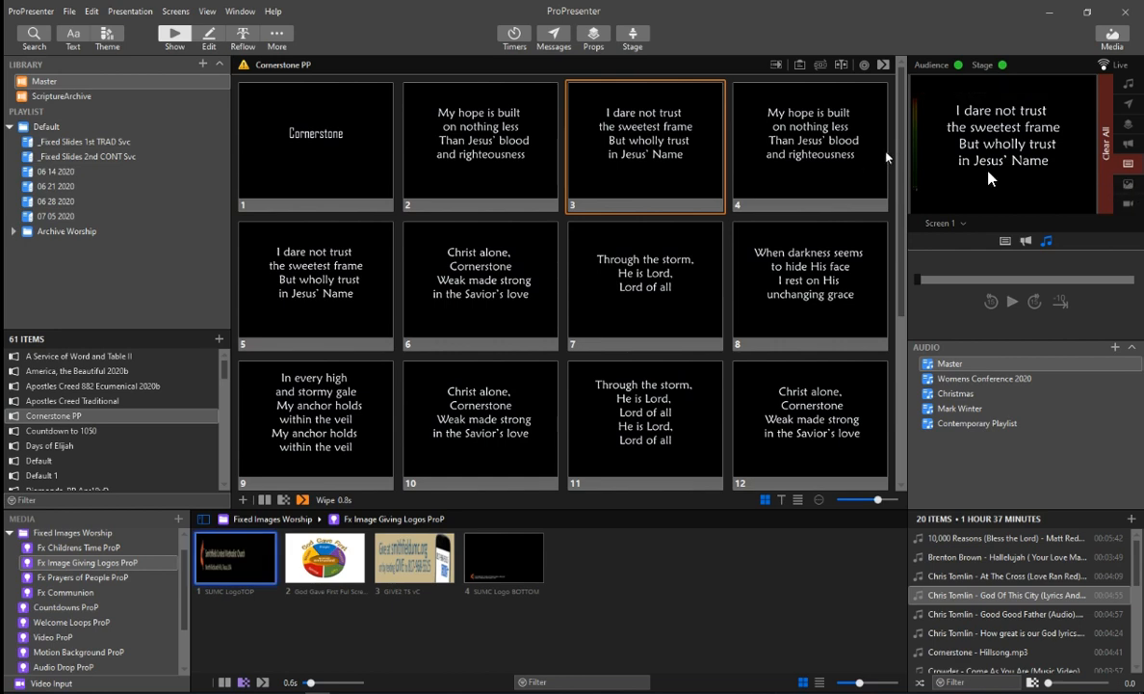
pyautogui.click(1129, 164)
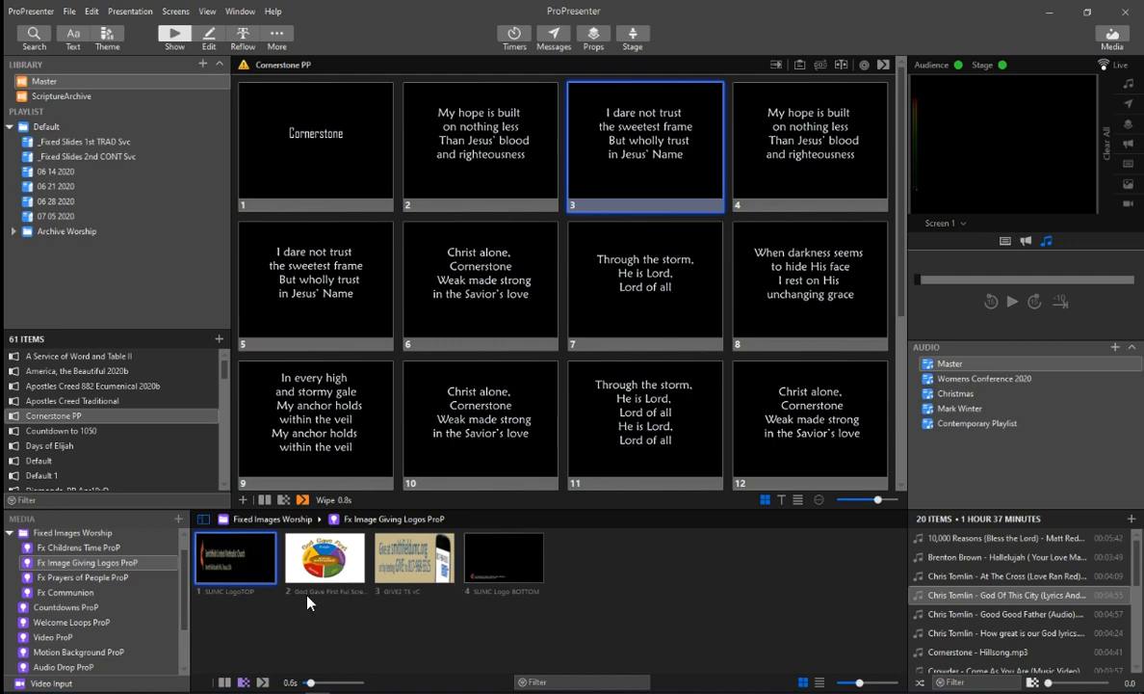
# - Show Slide1 from the Fx Childrens Time ProP media playlist live and open its Media Cue Inspector
pyautogui.click(72, 549)
pyautogui.click(236, 562)
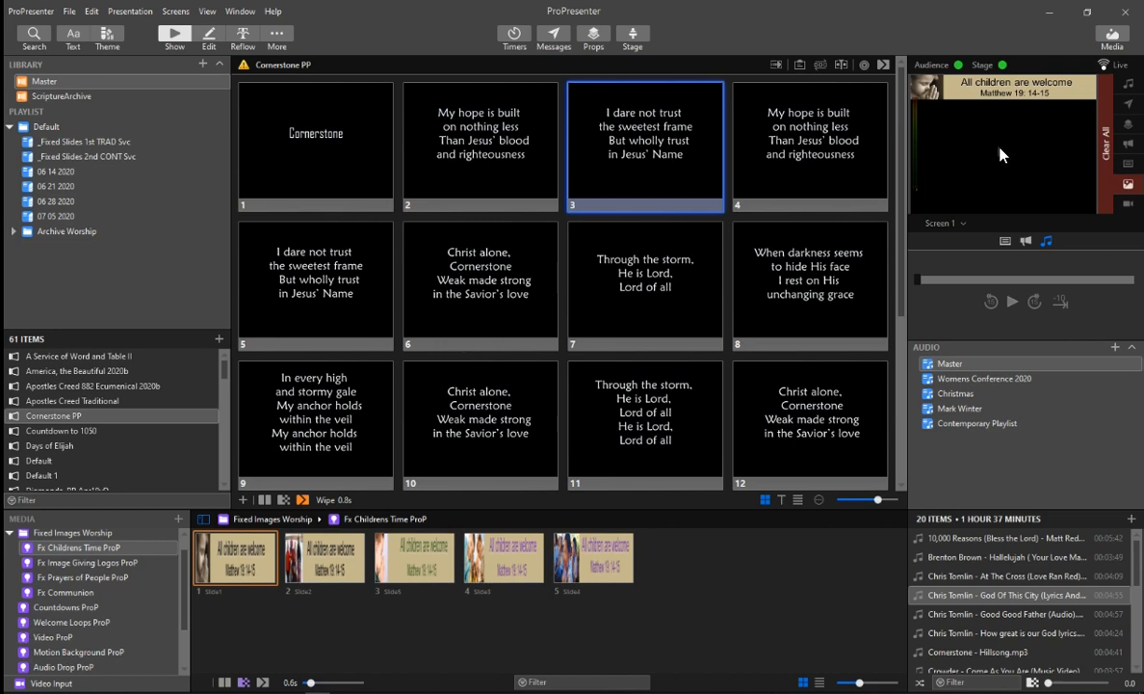
pyautogui.rightClick(247, 574)
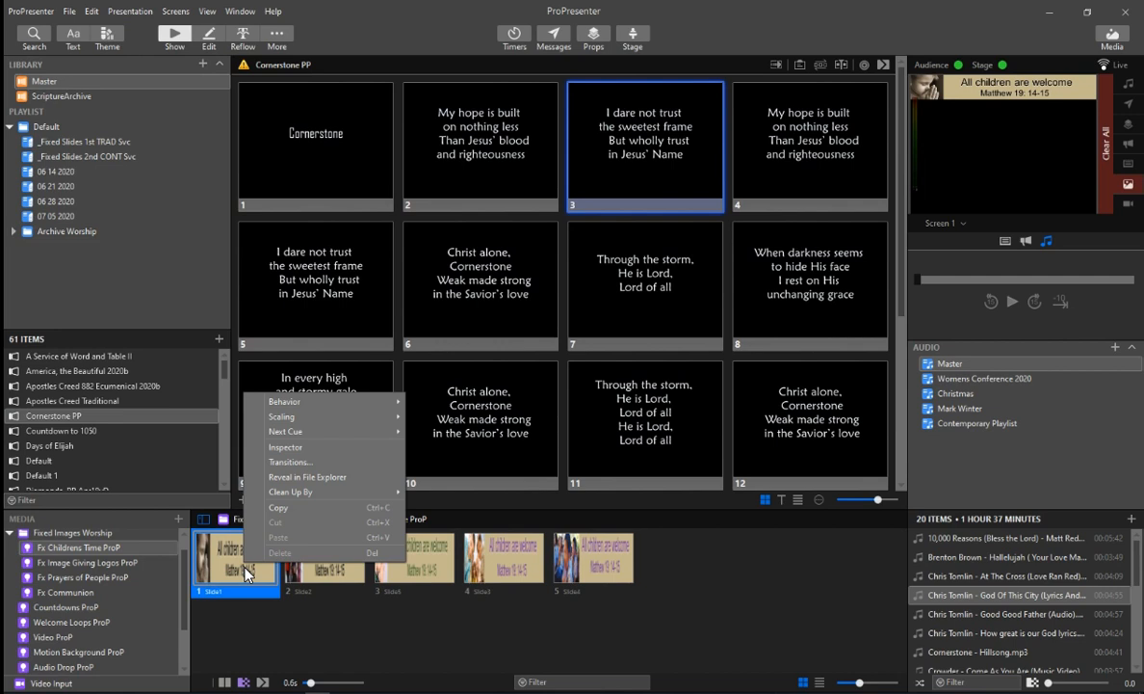
pyautogui.click(300, 449)
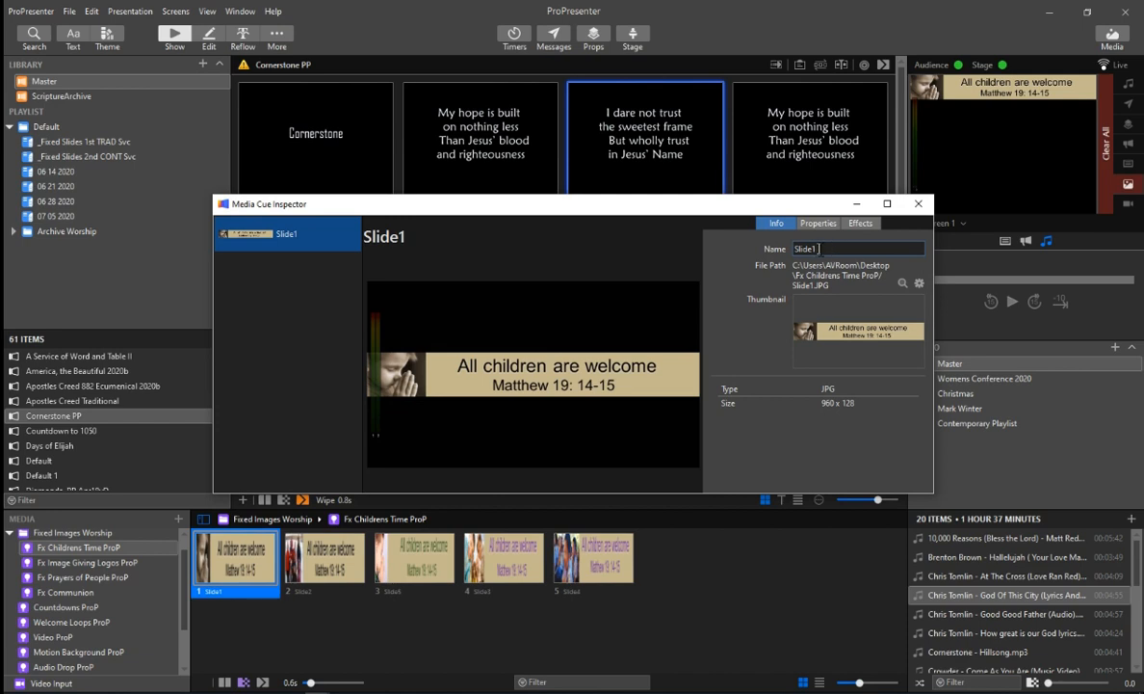
# - Set Slide1's scale behavior to Scale to Fill and show the image live again
pyautogui.click(821, 224)
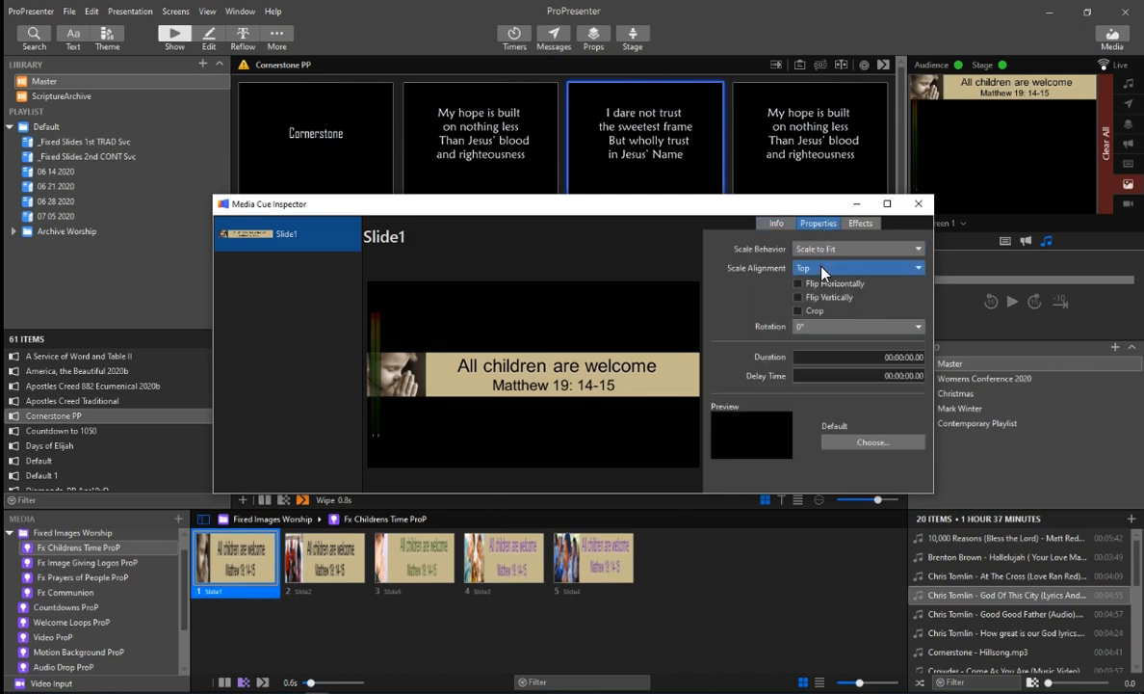
pyautogui.click(830, 249)
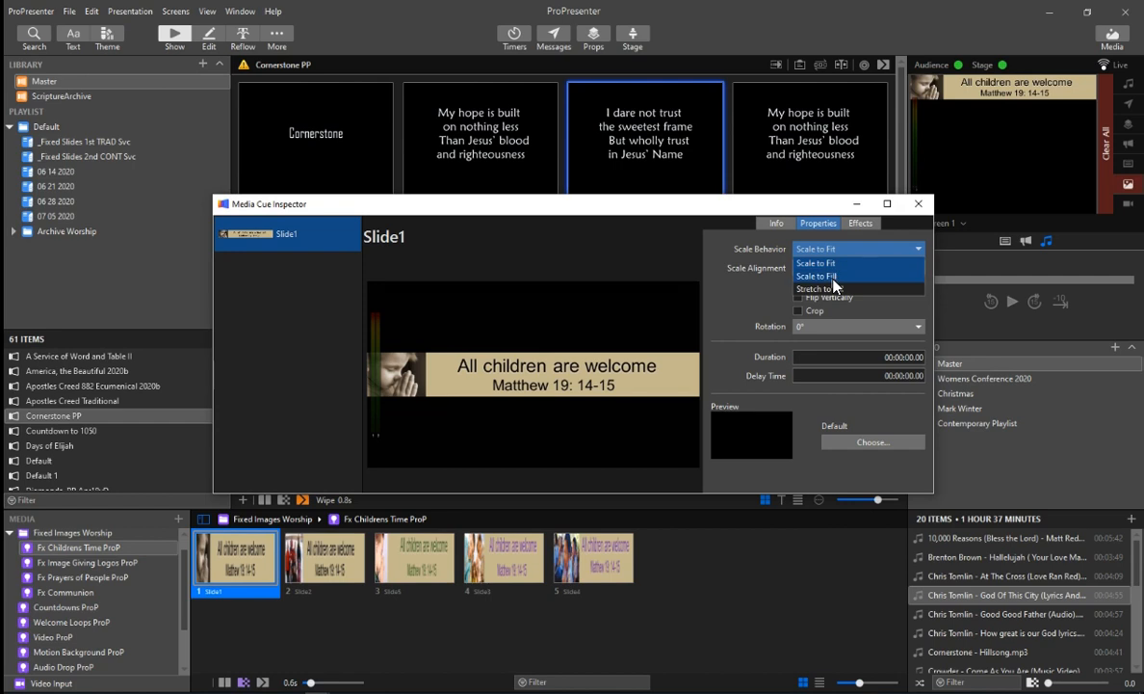
pyautogui.click(834, 278)
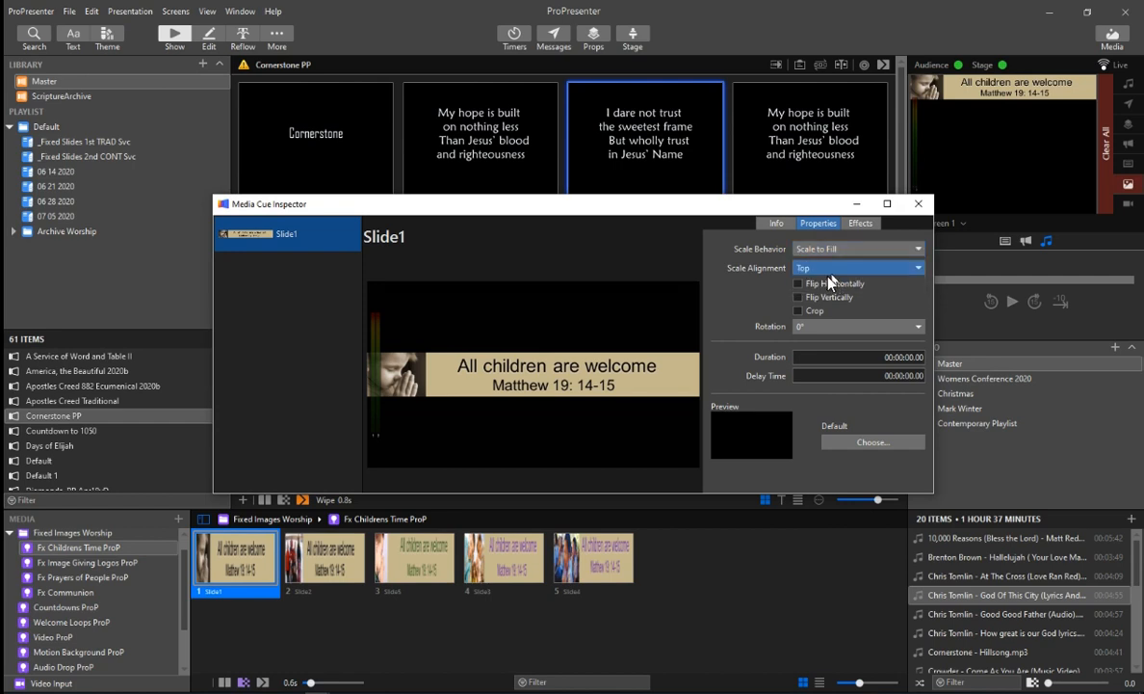
pyautogui.click(735, 591)
pyautogui.click(326, 562)
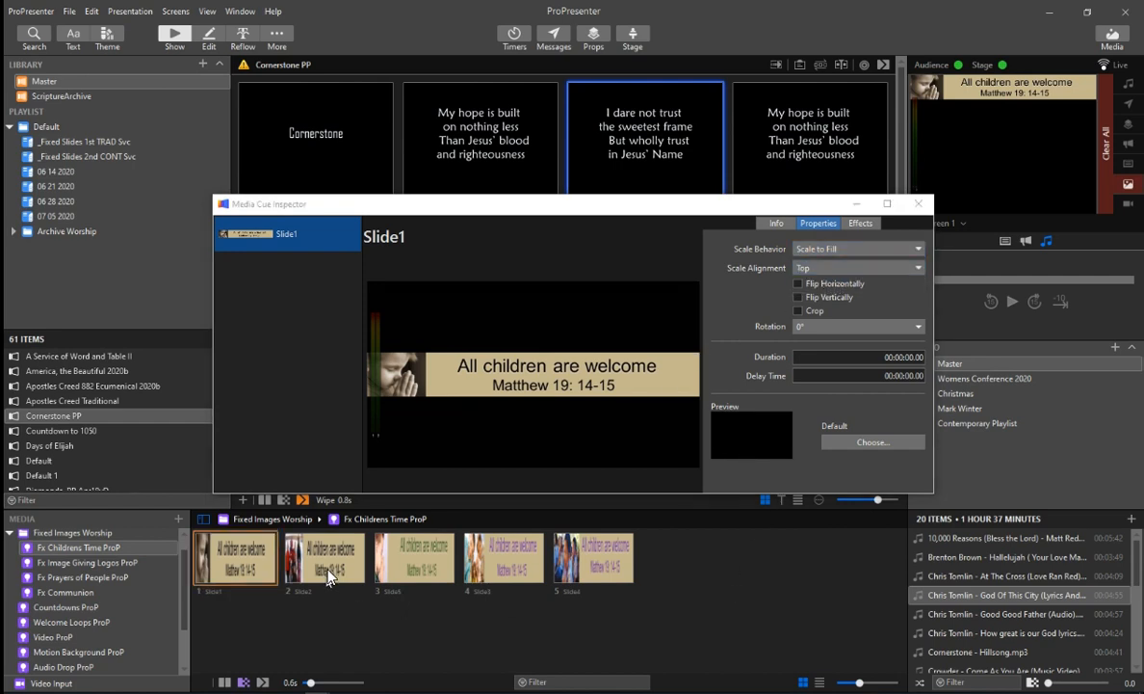
pyautogui.click(249, 576)
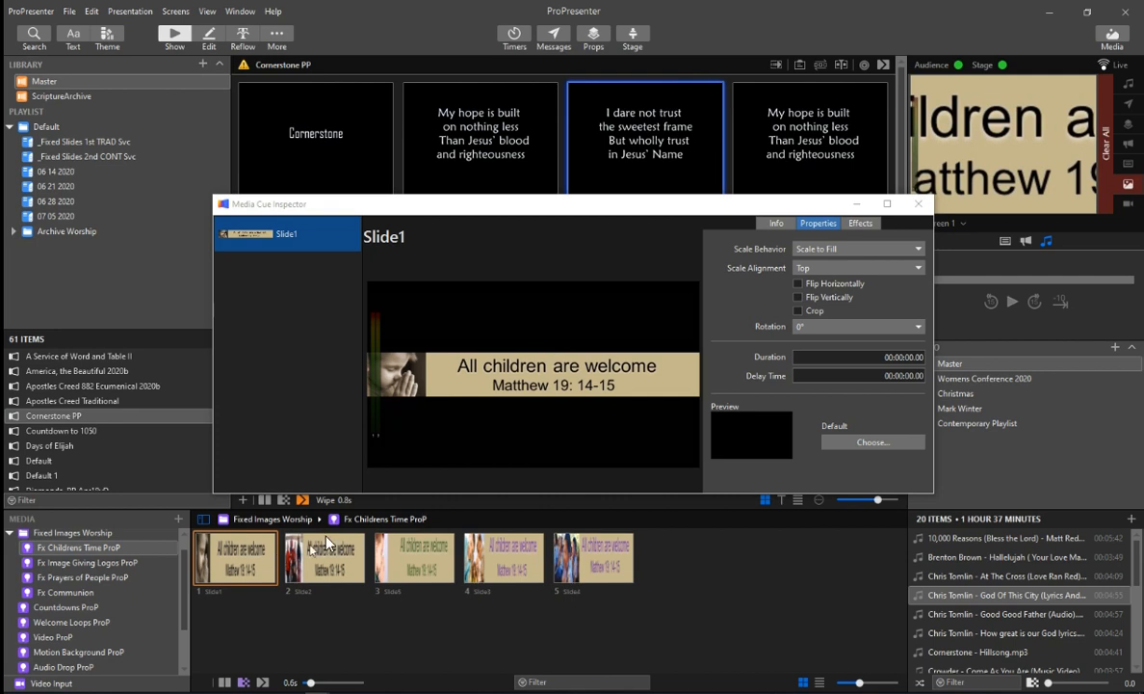
# - Set Slide1's scale behavior to Stretch to Fill in the Media Cue Inspector and show the image live again
pyautogui.rightClick(231, 569)
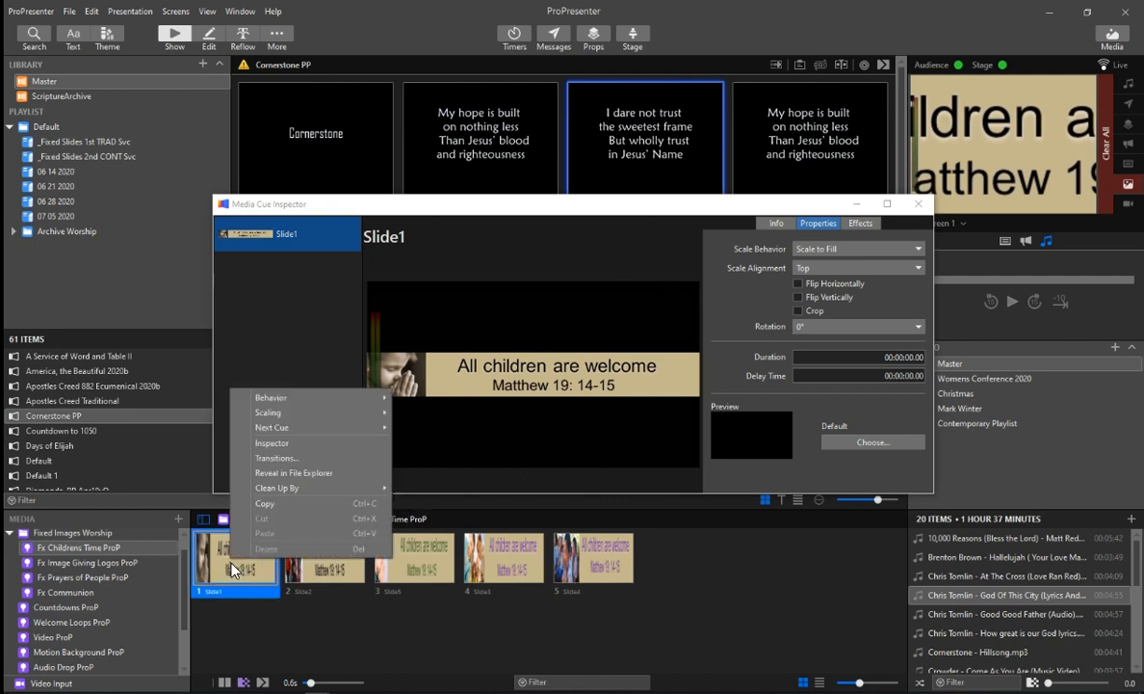
pyautogui.click(295, 442)
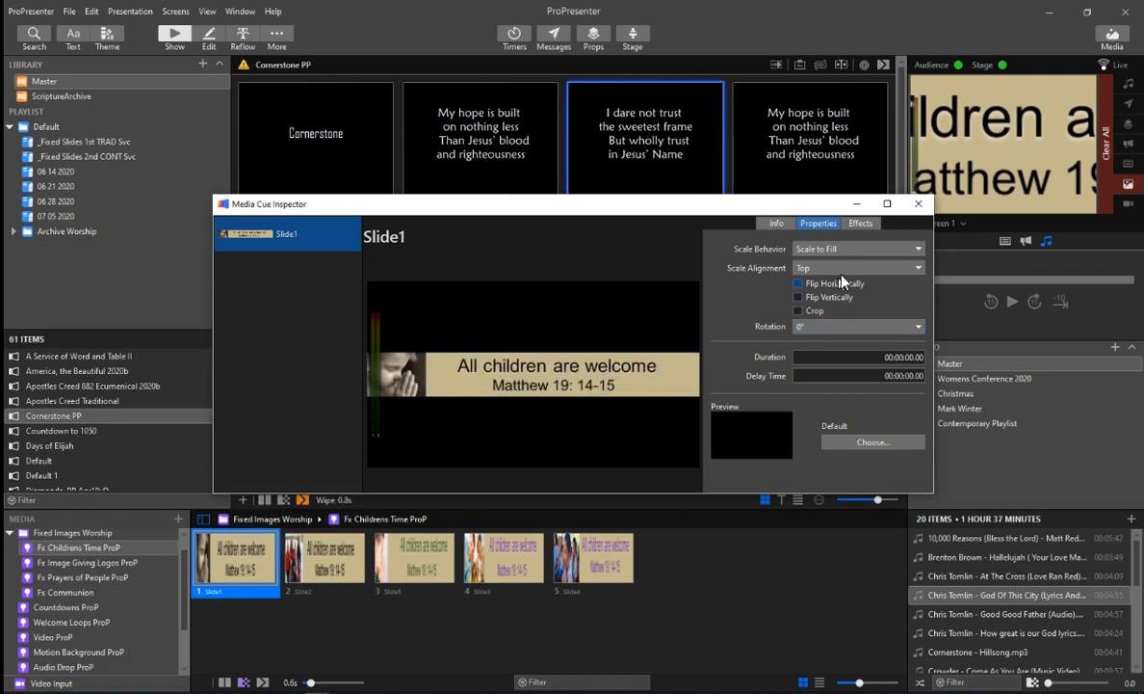
pyautogui.click(848, 249)
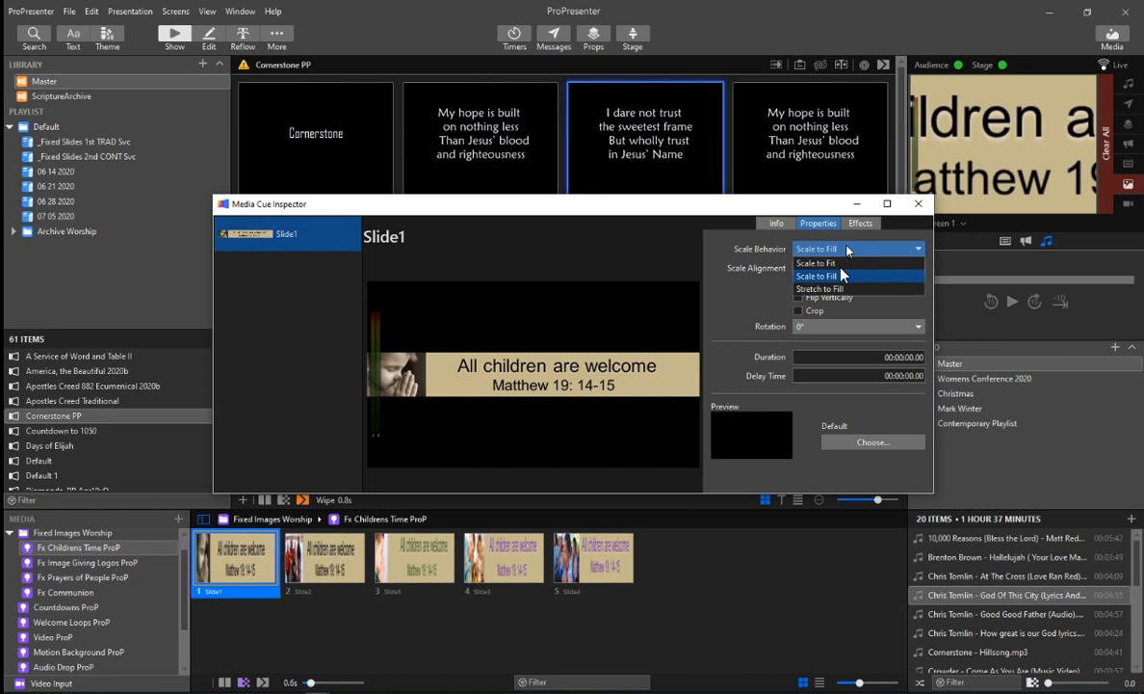
pyautogui.click(836, 289)
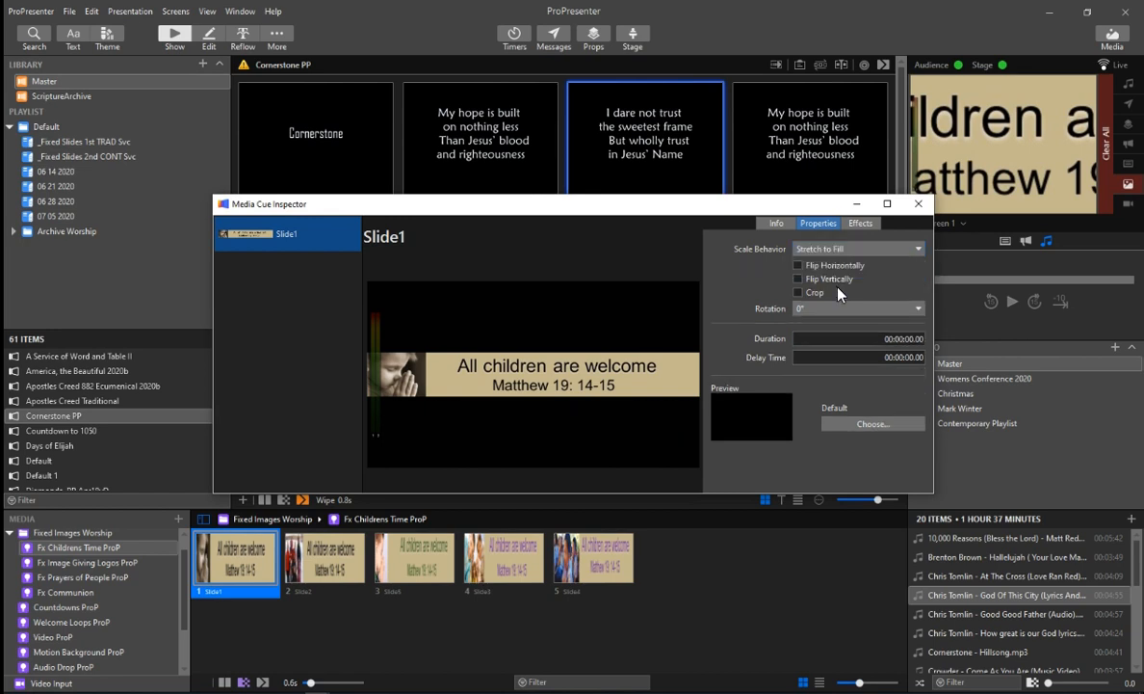
pyautogui.click(295, 541)
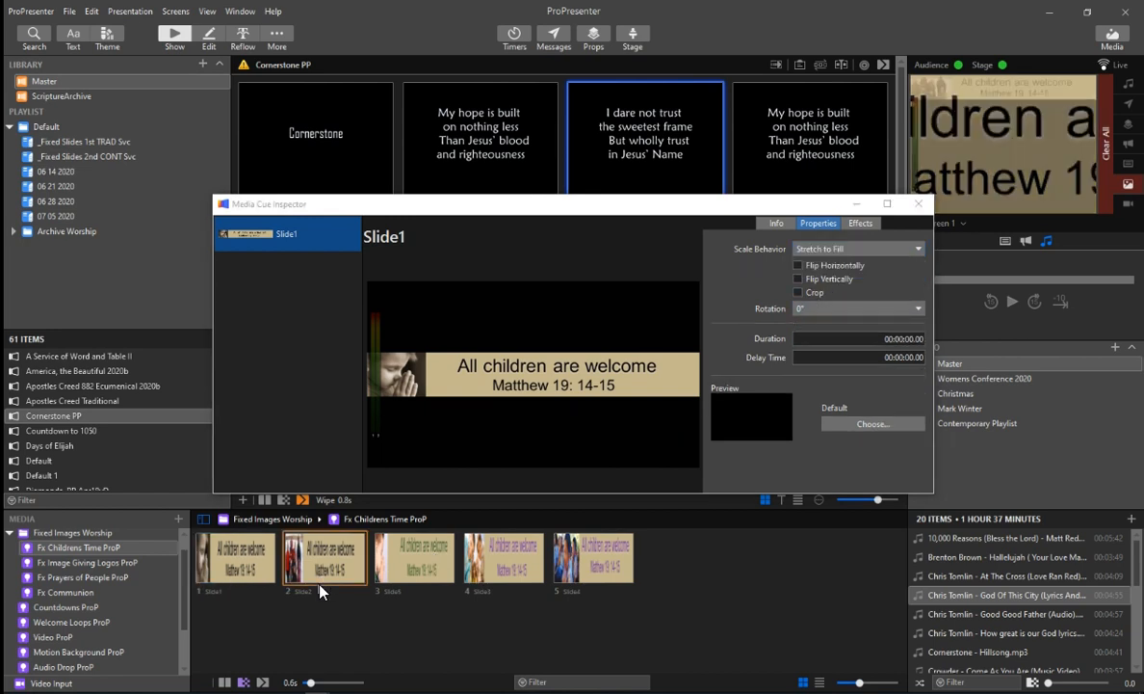
pyautogui.click(253, 566)
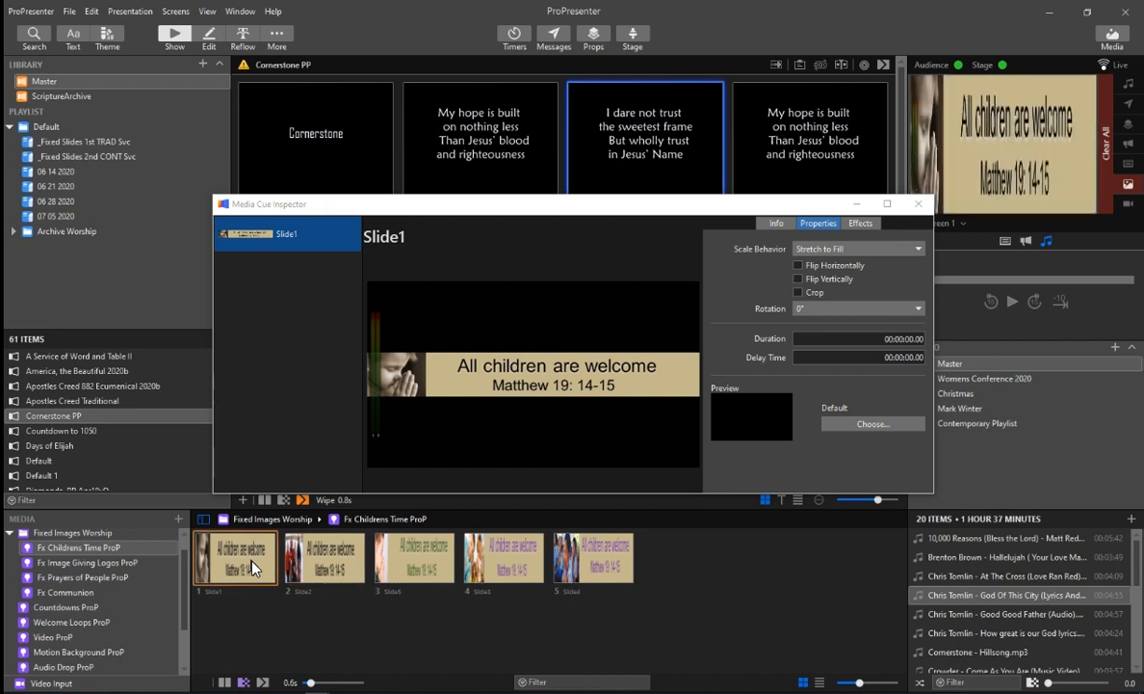
# - Set Slide1's scale behavior to Scale to Fit and show the image live again after switching to the second image
pyautogui.rightClick(252, 567)
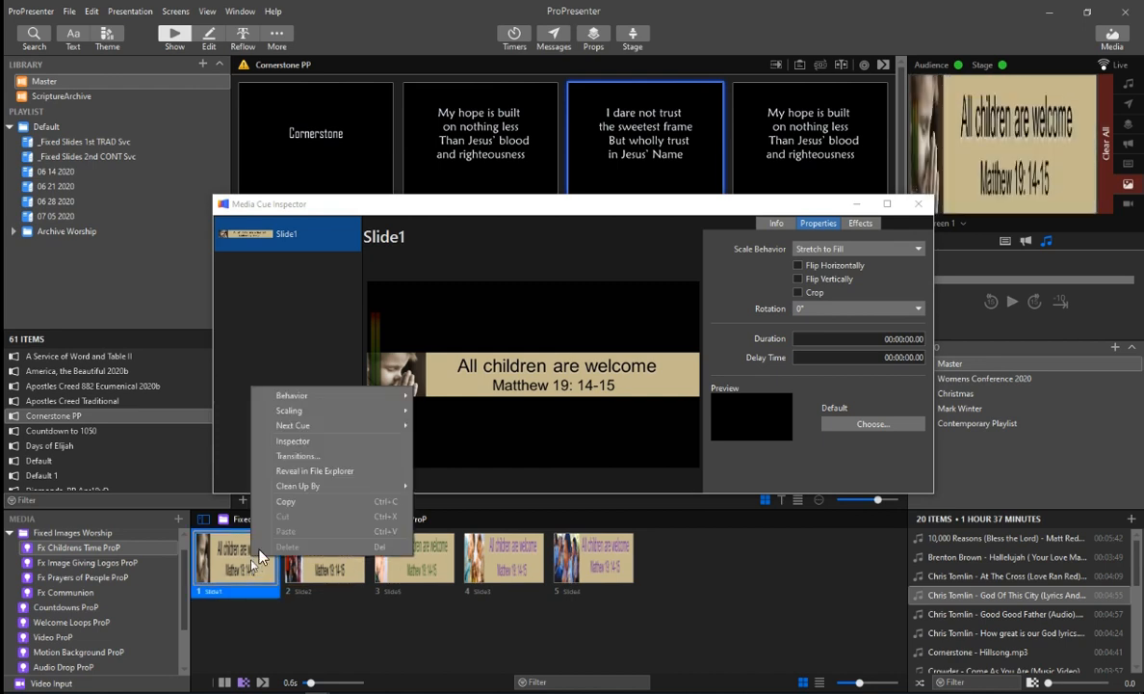
pyautogui.click(301, 447)
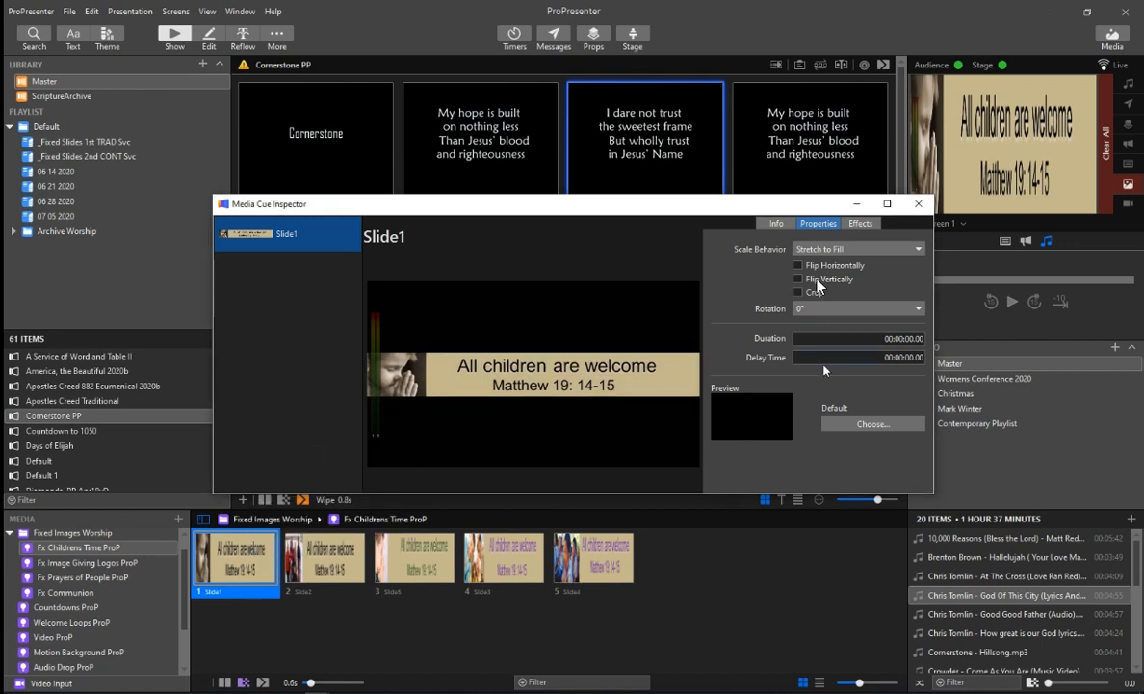
pyautogui.click(833, 249)
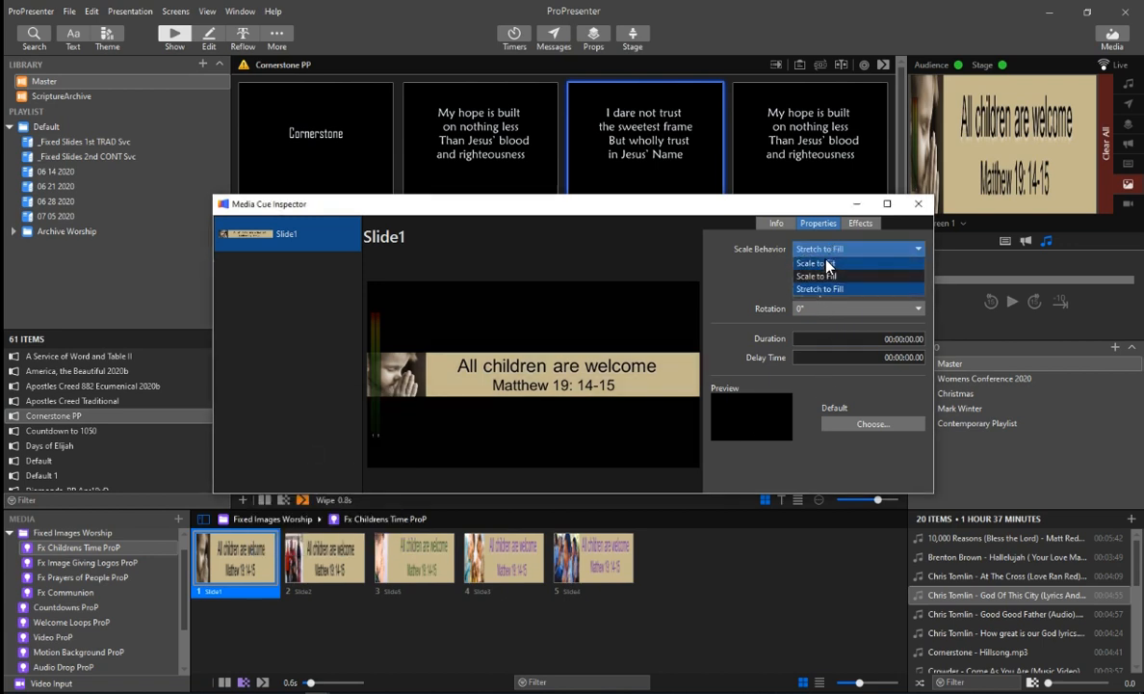
pyautogui.click(823, 260)
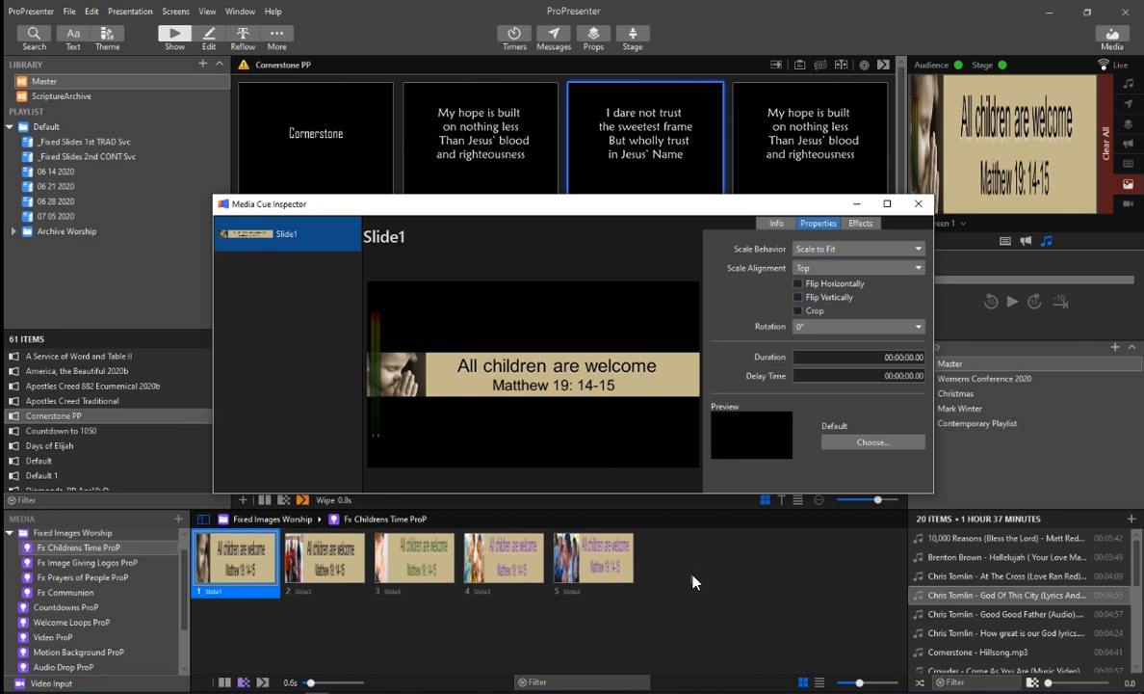
pyautogui.click(321, 540)
pyautogui.click(254, 566)
# - Set Slide1's scale alignment to Center and show the image live again
pyautogui.click(828, 268)
pyautogui.click(830, 282)
pyautogui.click(829, 270)
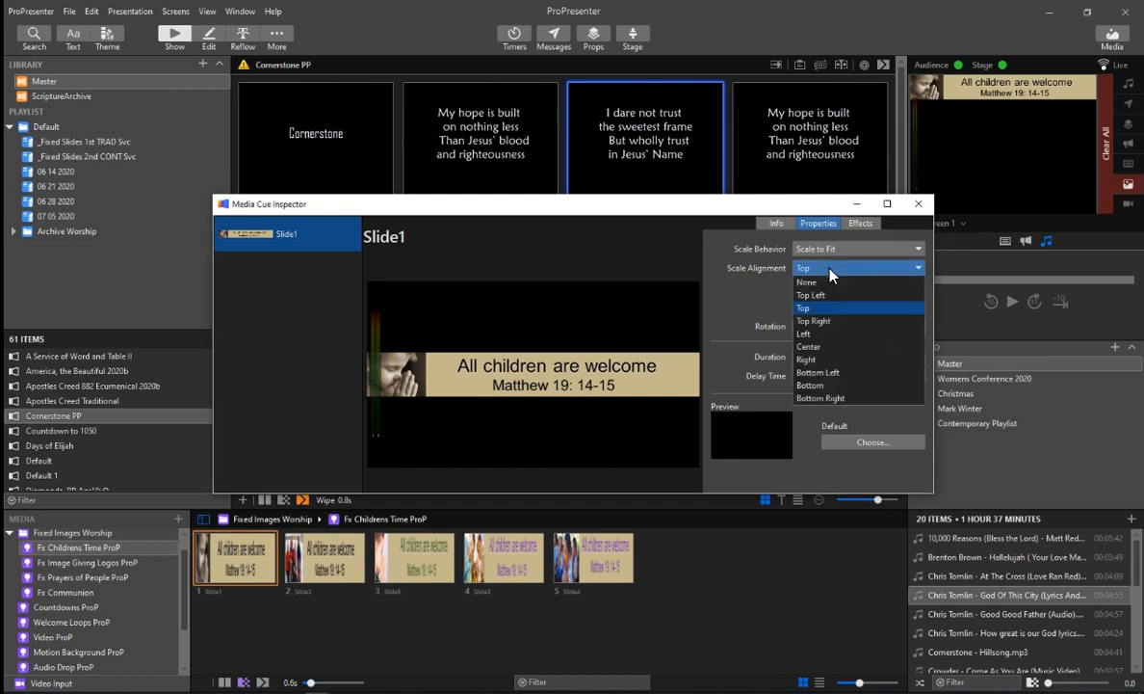
pyautogui.click(812, 346)
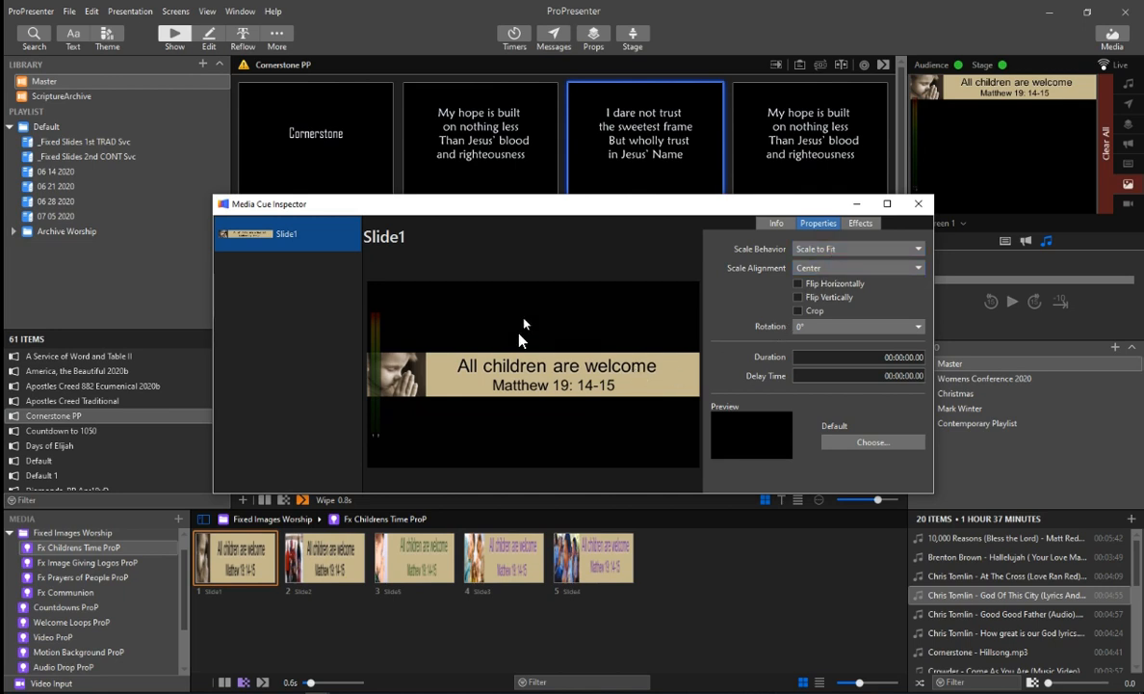
pyautogui.click(411, 556)
pyautogui.click(220, 542)
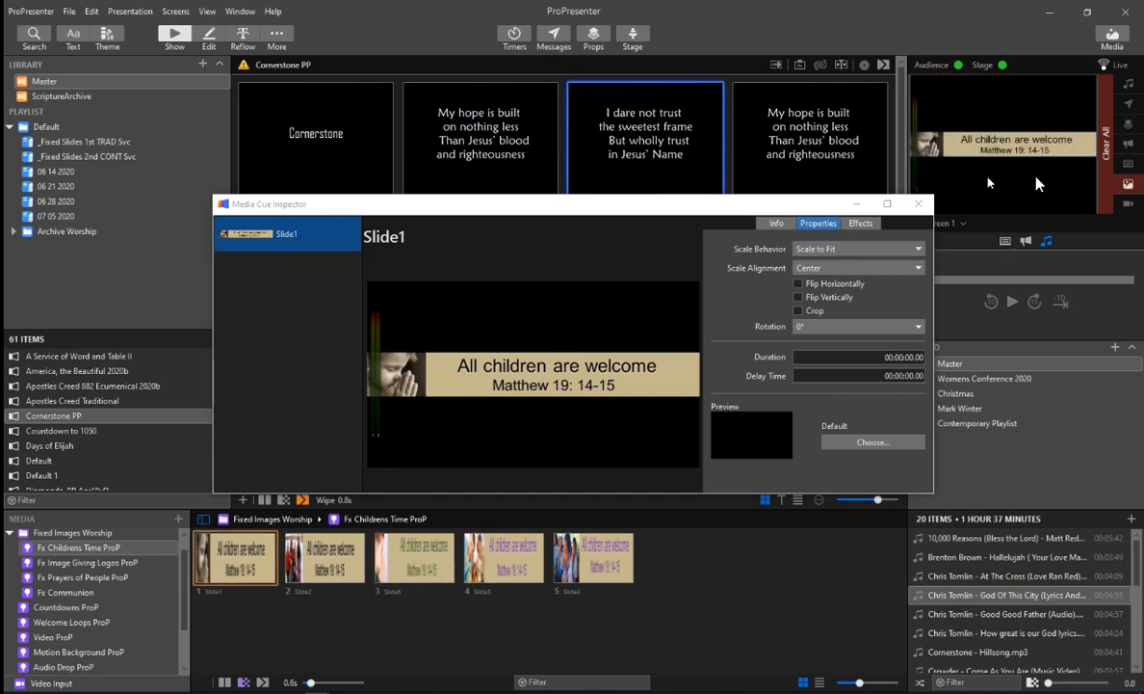
# - Set Slide1's scale alignment to Top, check the image's file info, and show it live again
pyautogui.click(820, 270)
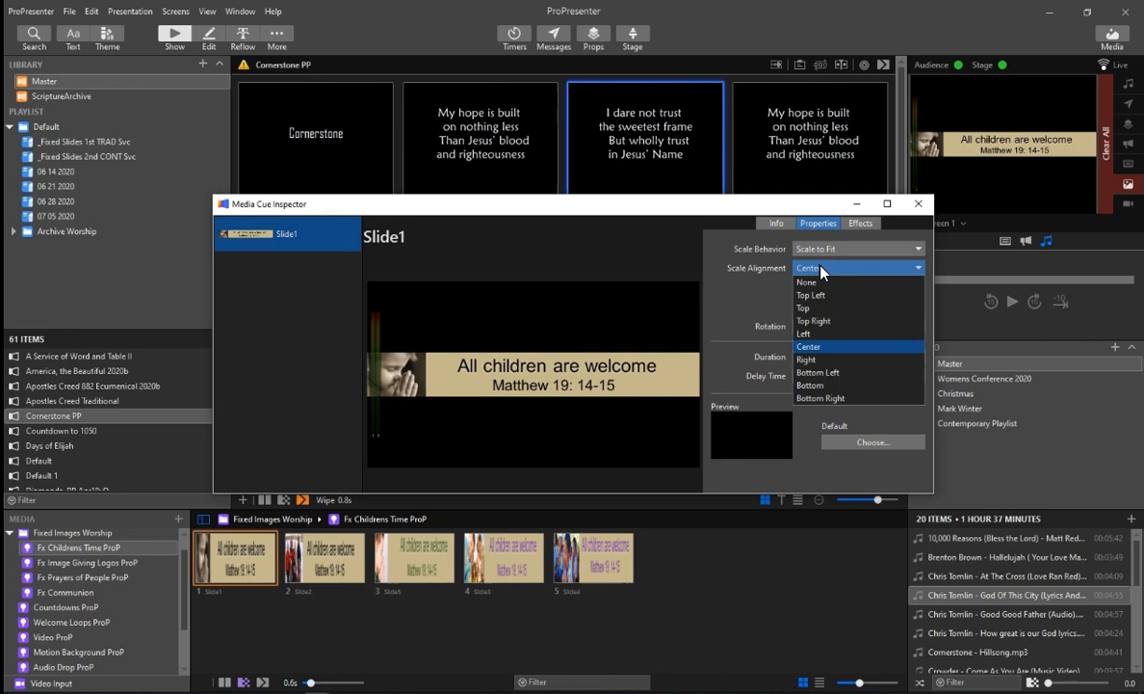
pyautogui.click(811, 312)
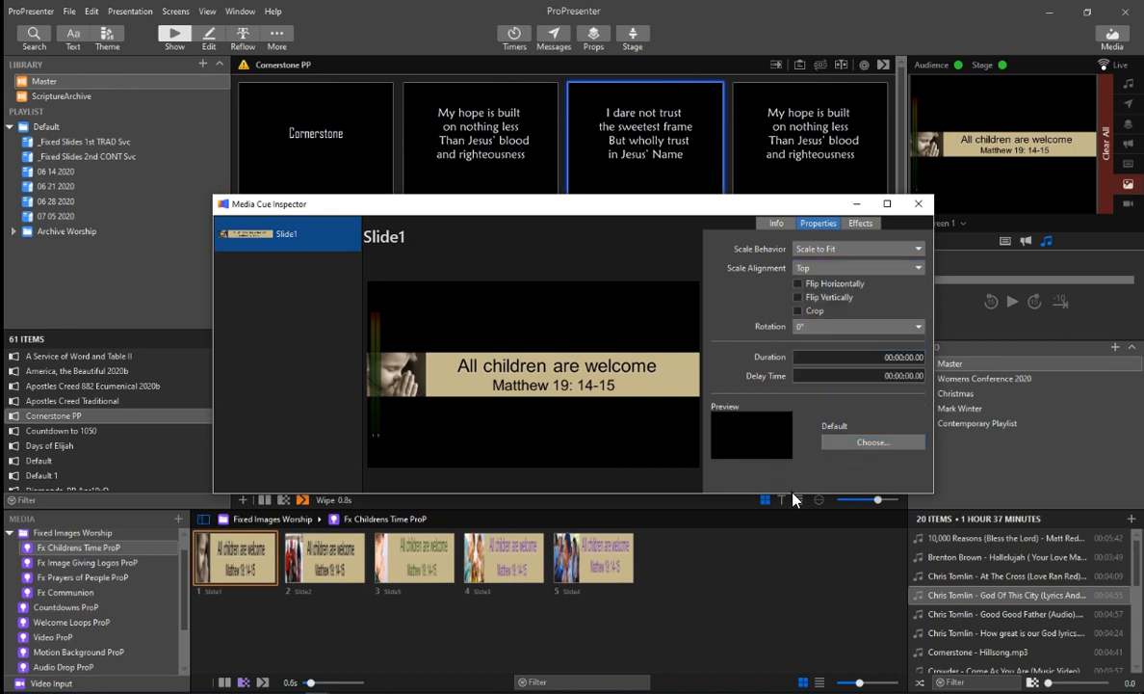
pyautogui.click(776, 225)
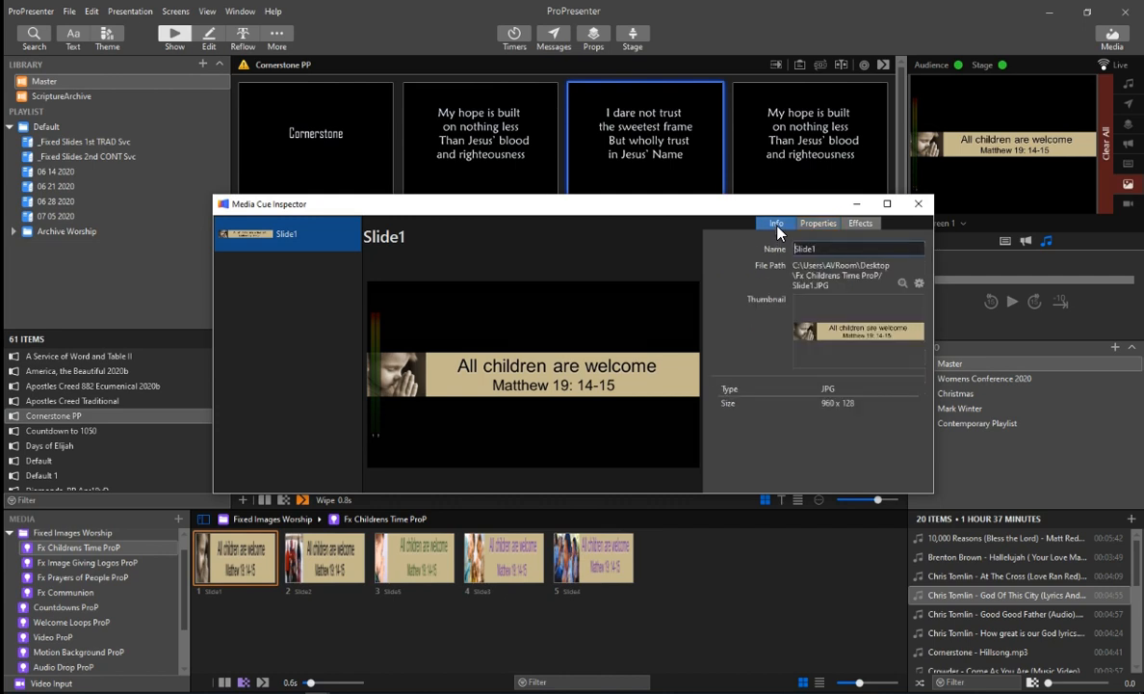
pyautogui.click(303, 556)
pyautogui.click(255, 569)
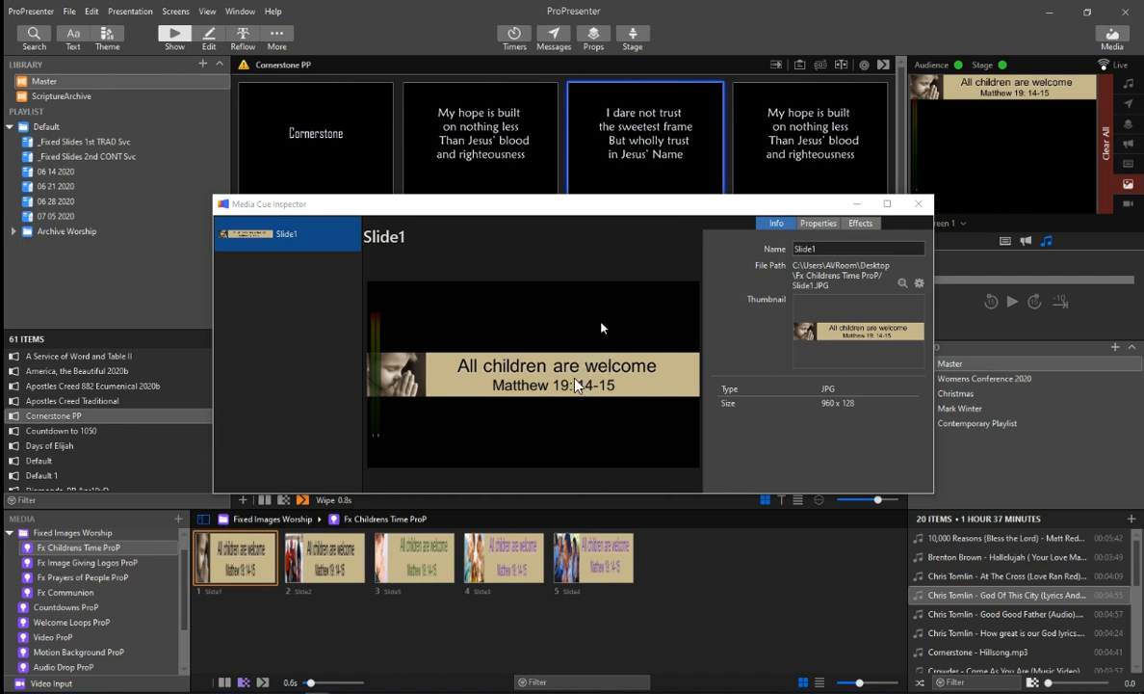
# - View the file info of the playlist's third image, Slide5, in the Media Cue Inspector and minimize the inspector
pyautogui.rightClick(423, 558)
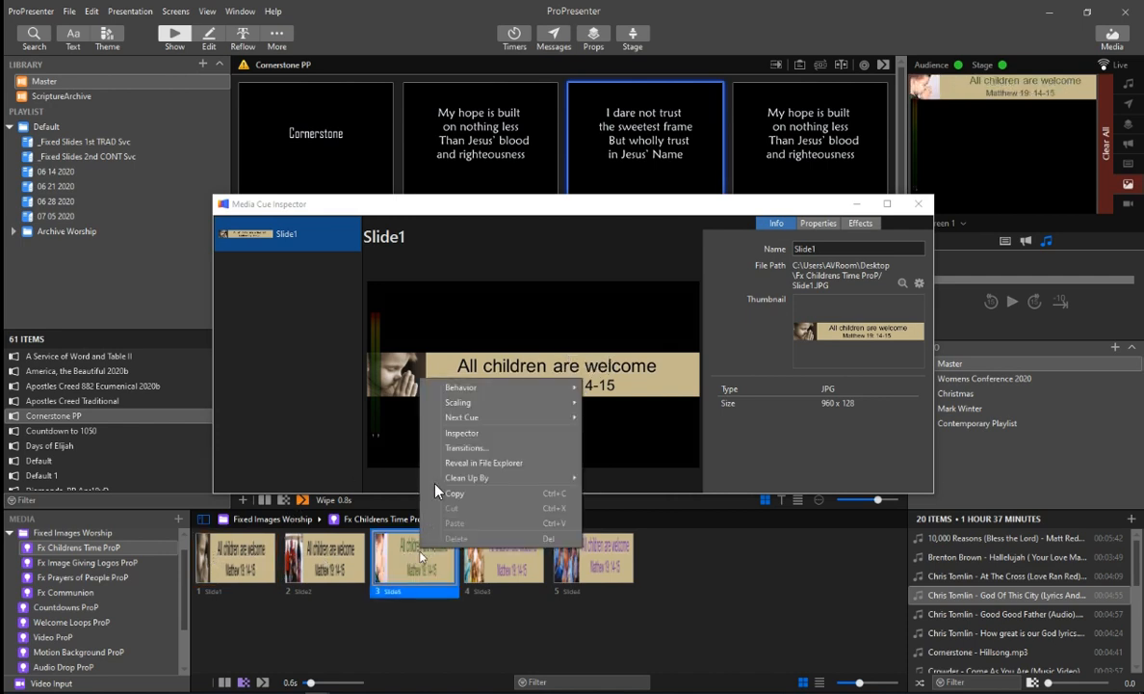
pyautogui.click(462, 432)
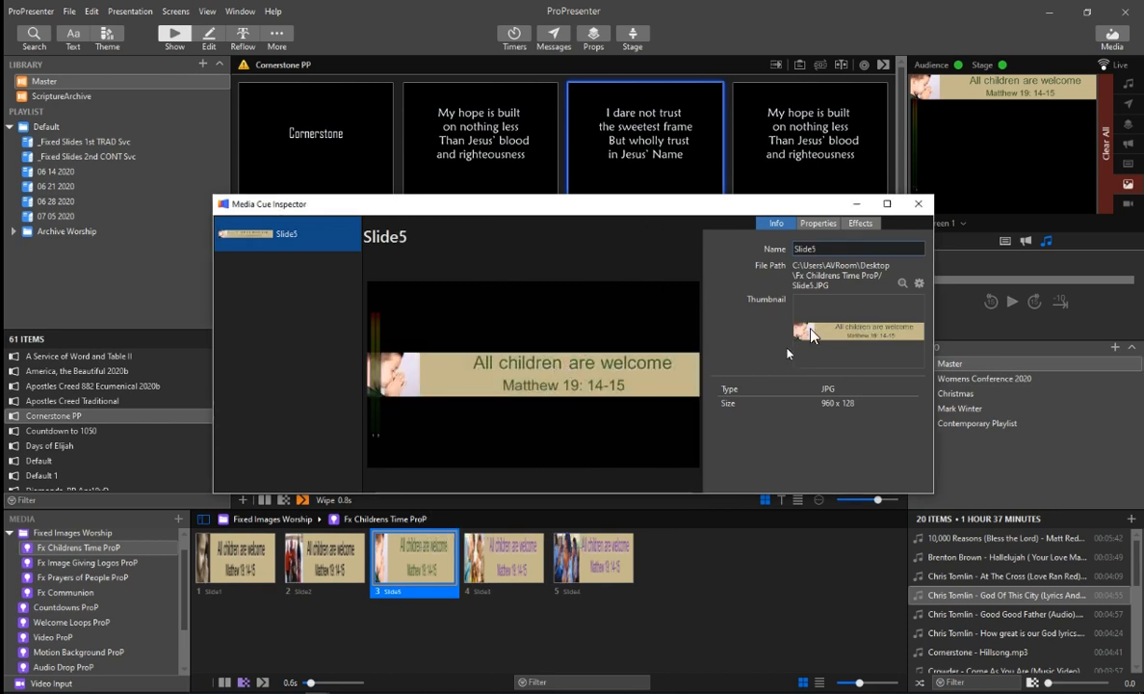
pyautogui.click(732, 611)
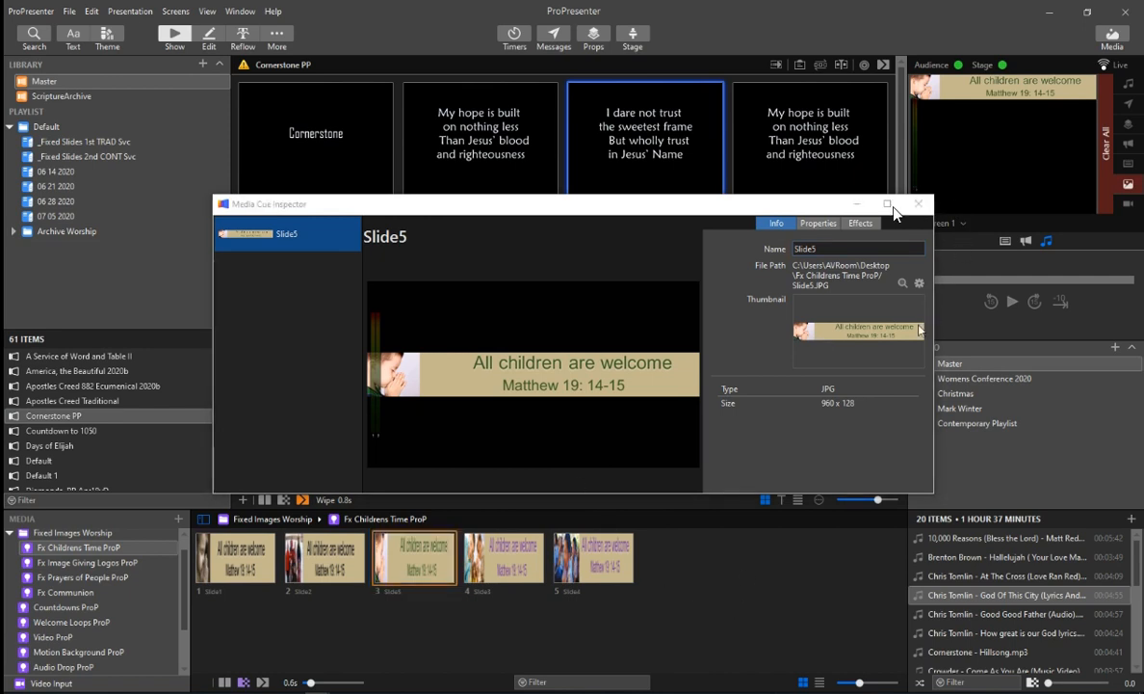
pyautogui.click(858, 205)
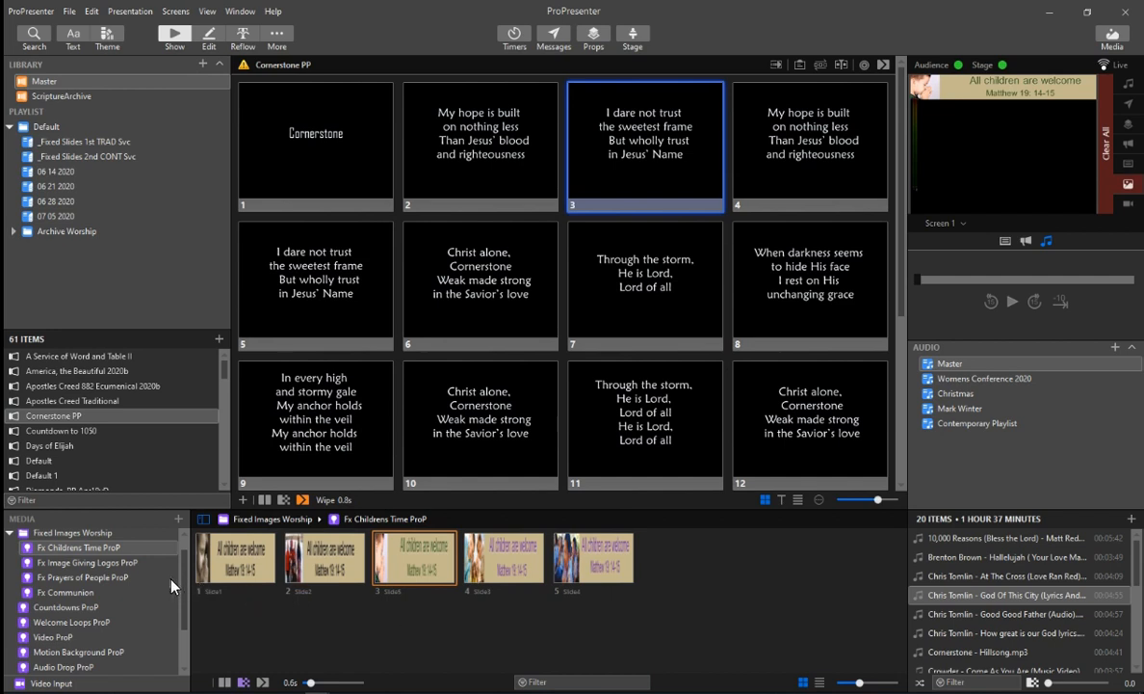
# - Show the fourth loop of the Welcome Loops ProP playlist live and try to open its inspector
pyautogui.click(79, 623)
pyautogui.click(493, 567)
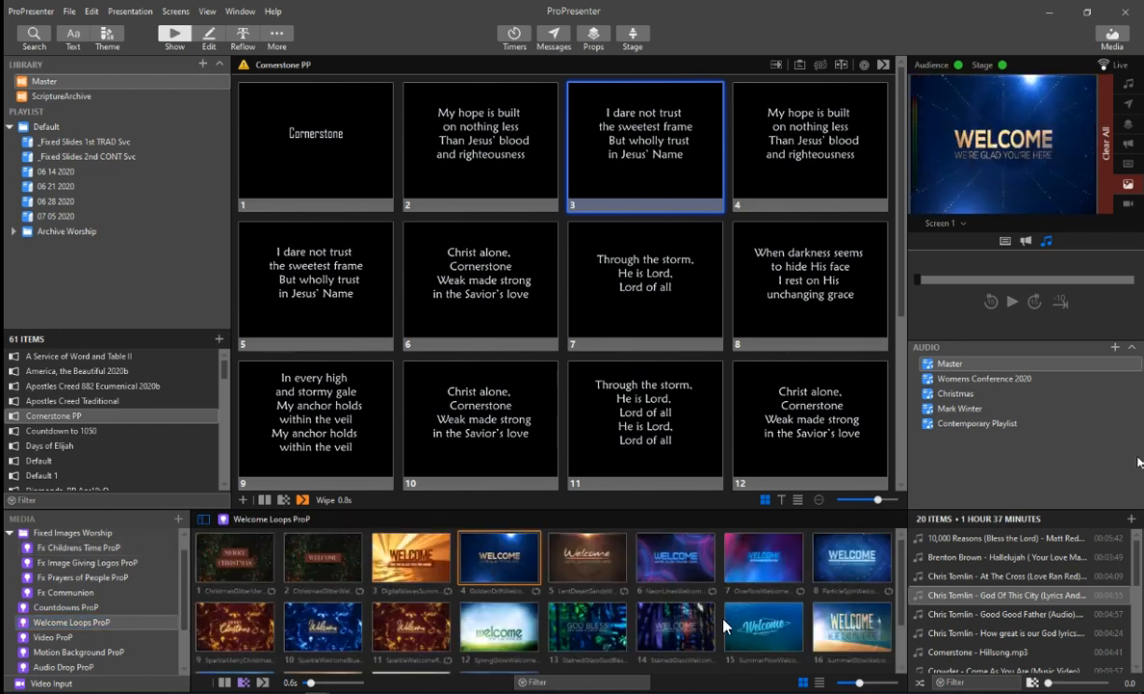
pyautogui.rightClick(516, 559)
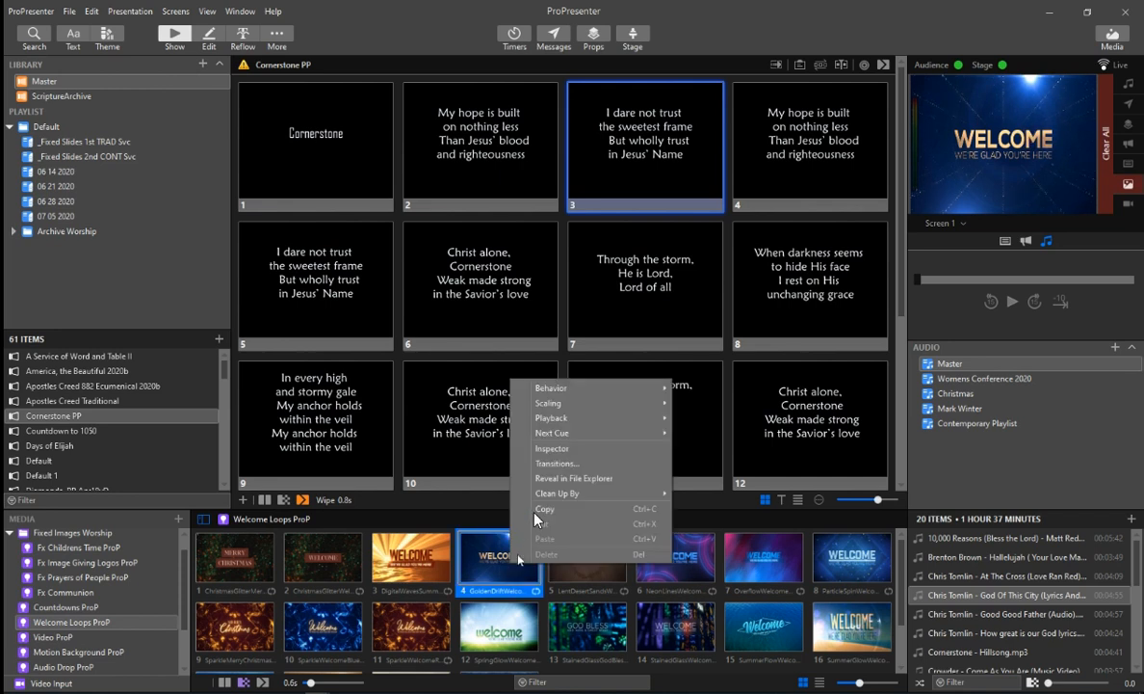
pyautogui.click(567, 451)
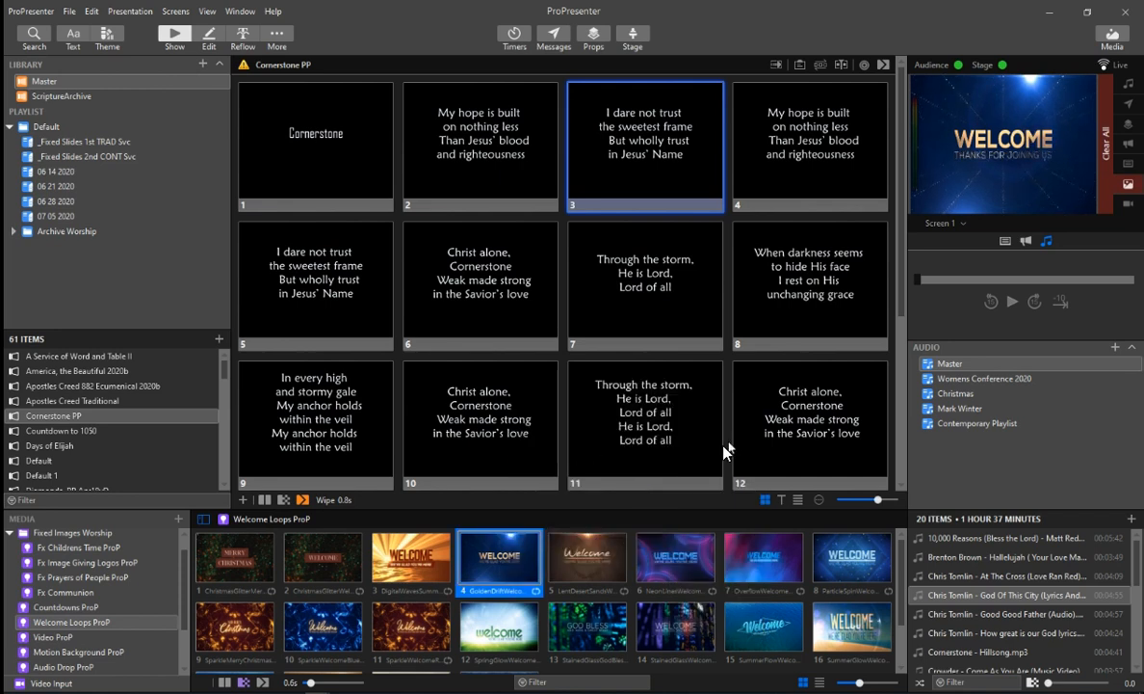
# - Clear all layers from the output and try again to open the fourth welcome loop's inspector
pyautogui.click(1106, 166)
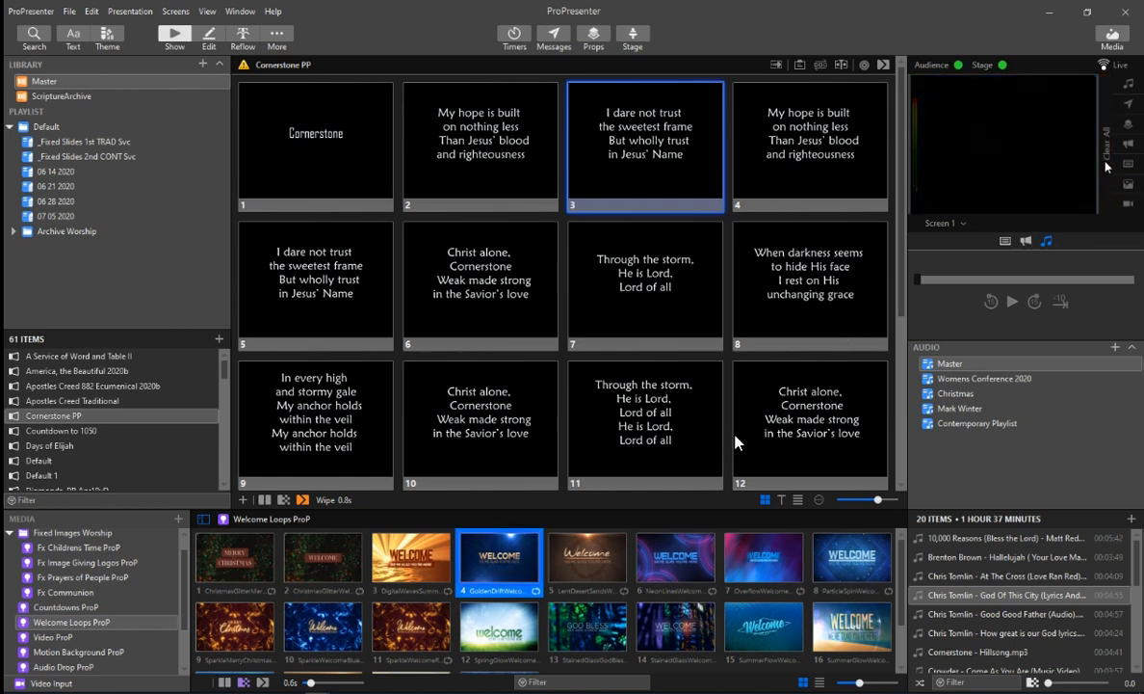
pyautogui.rightClick(451, 516)
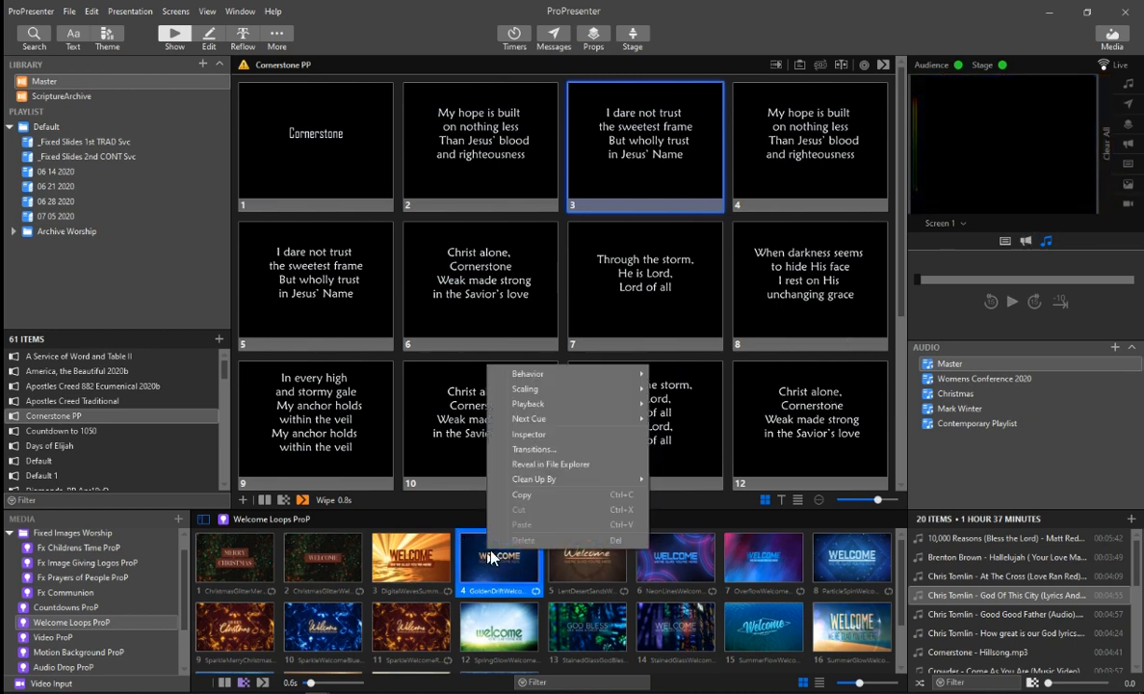
pyautogui.click(534, 437)
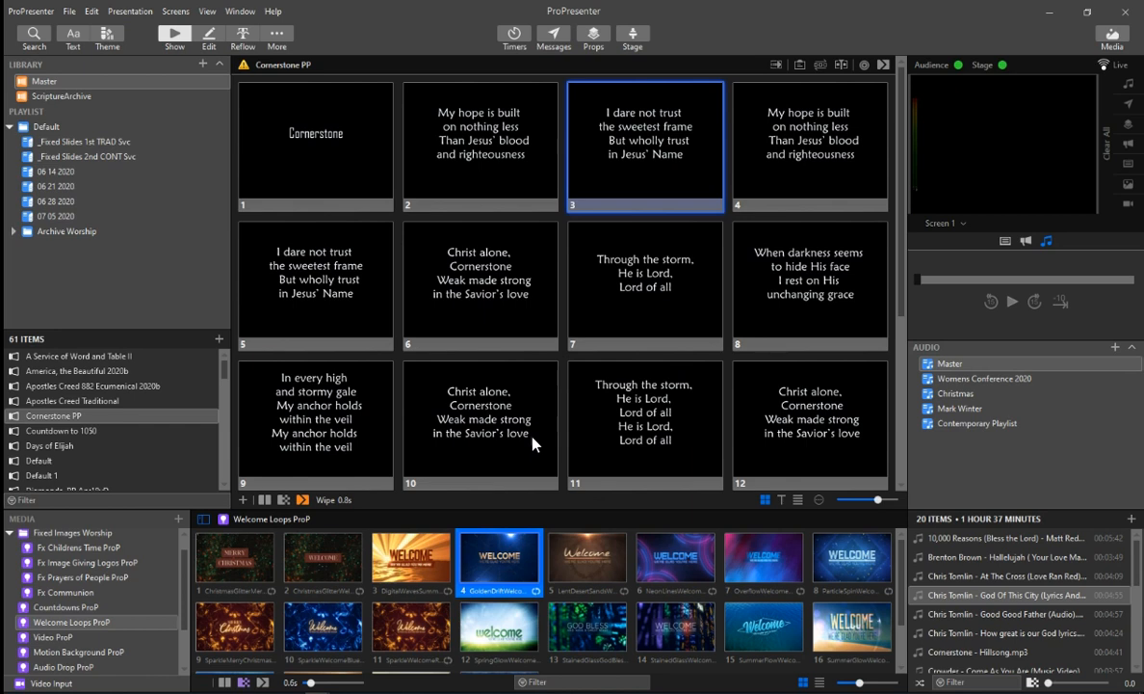
# - Show the third welcome loop live, try to open its inspector, and clear all layers from the output
pyautogui.click(411, 566)
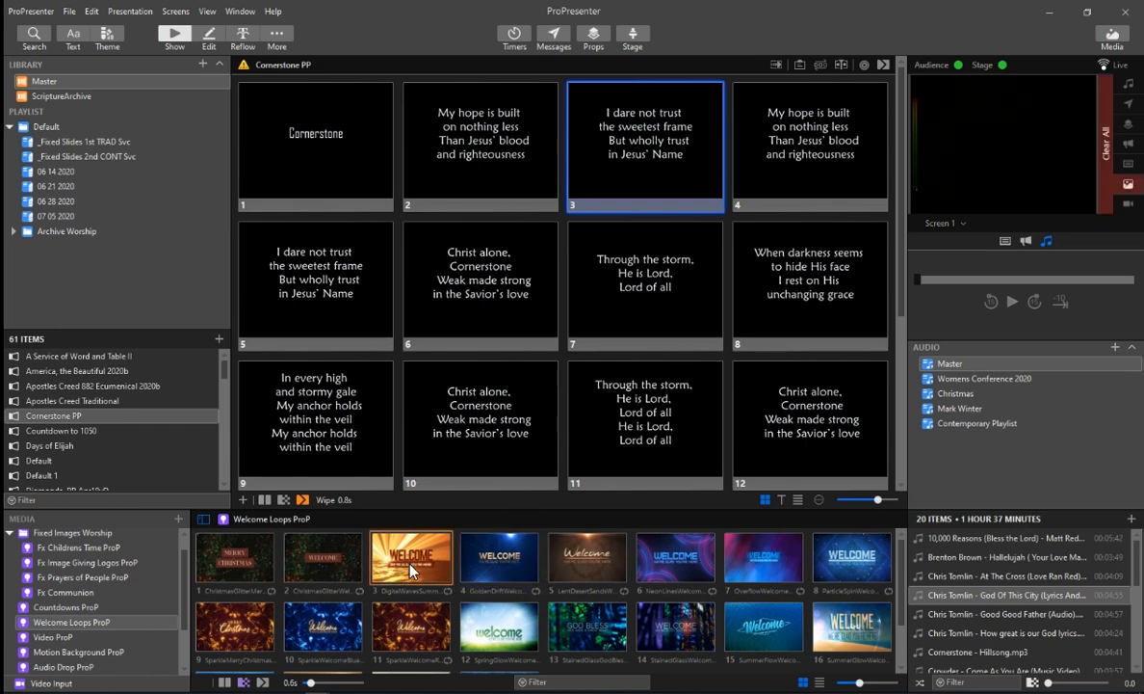
pyautogui.rightClick(411, 570)
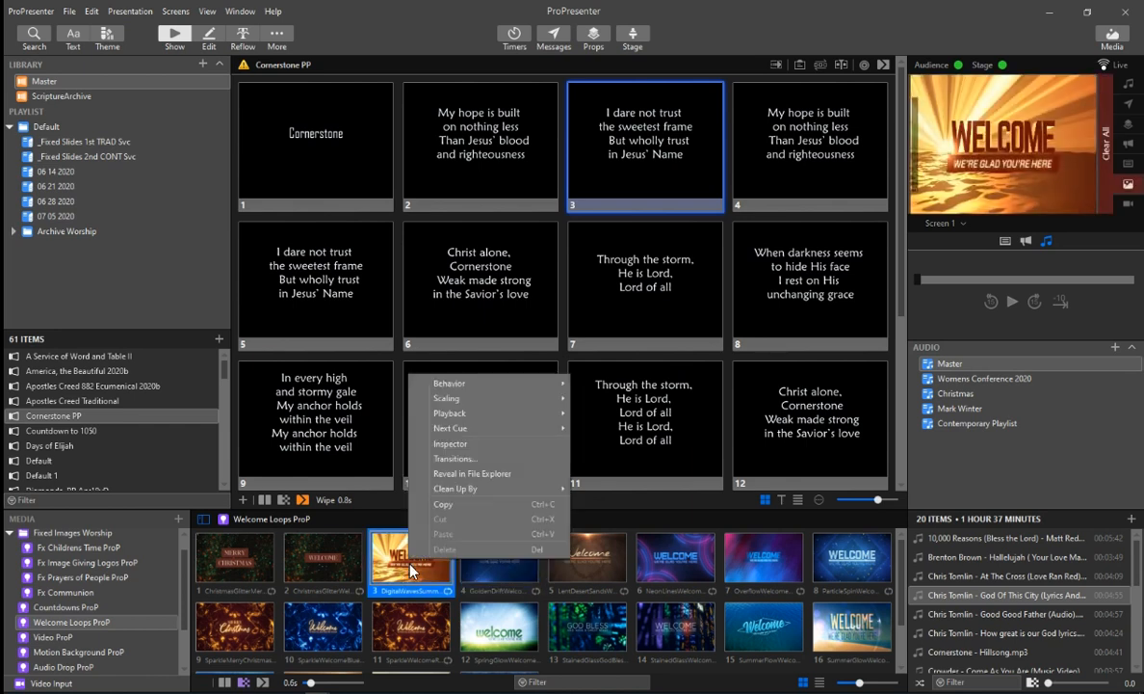
pyautogui.click(466, 445)
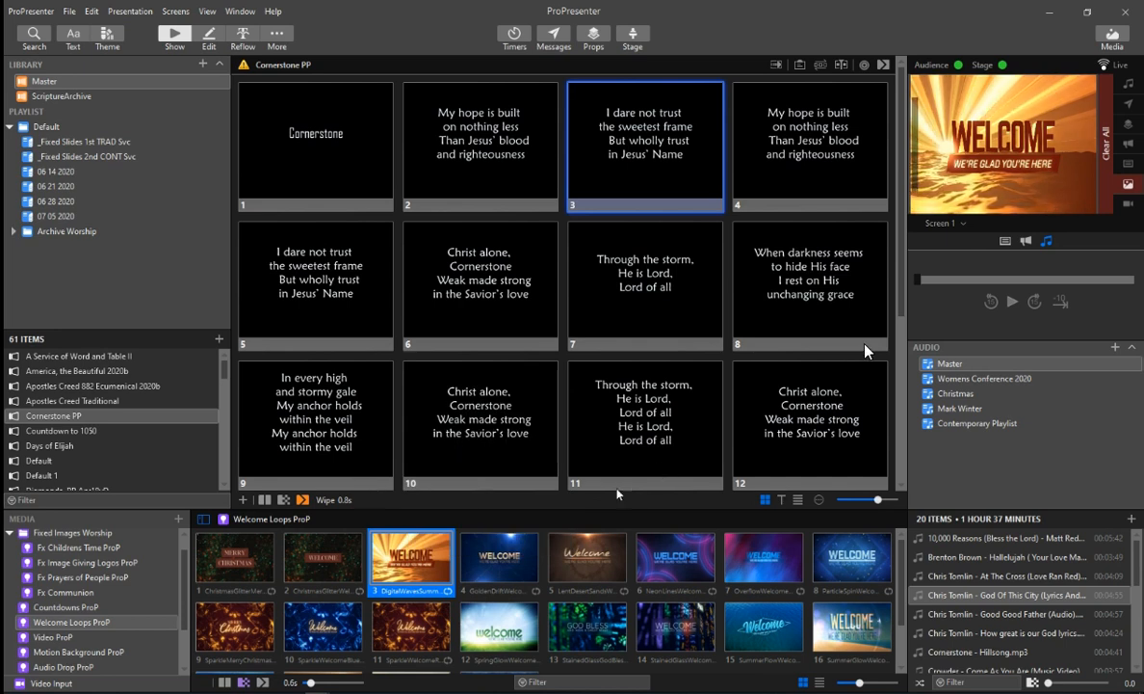
pyautogui.click(1108, 155)
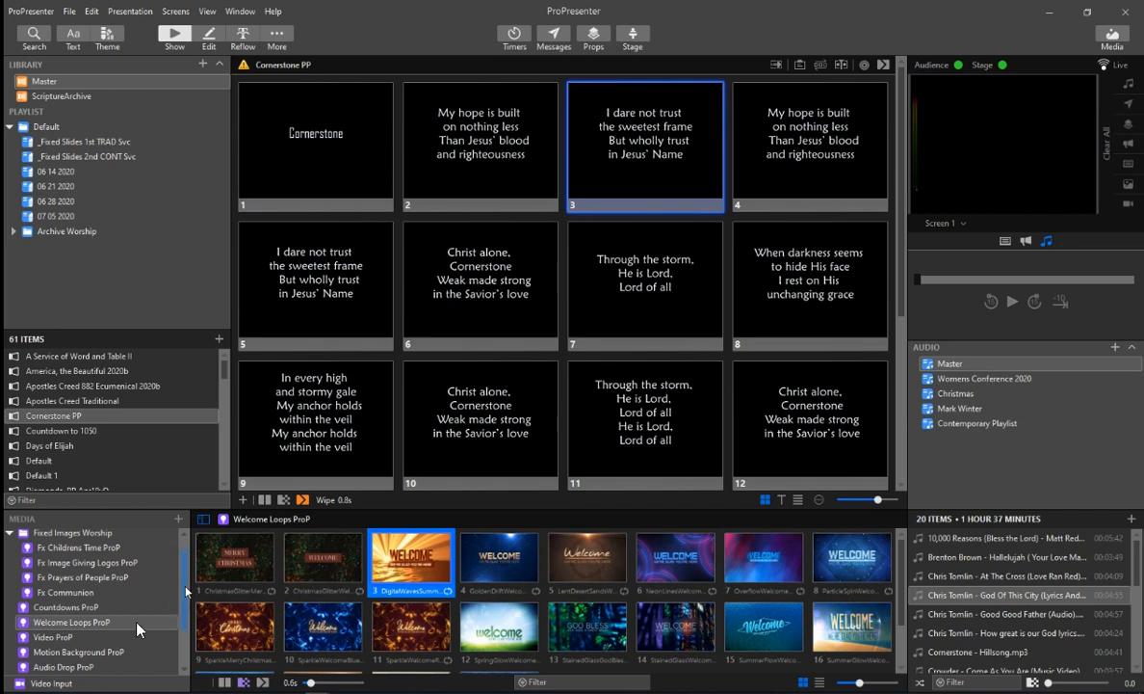
# - Open the Motion Background ProP playlist and try to open the inspector for its second background
pyautogui.scroll(-1, 110, 617)
pyautogui.click(95, 646)
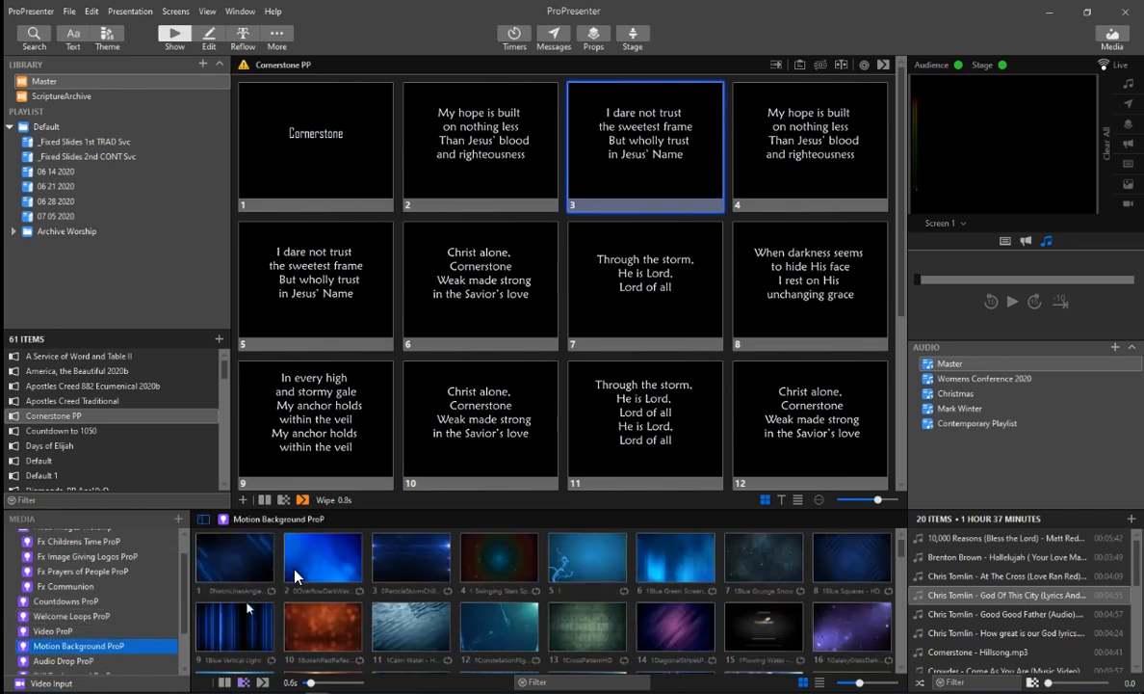
pyautogui.rightClick(311, 566)
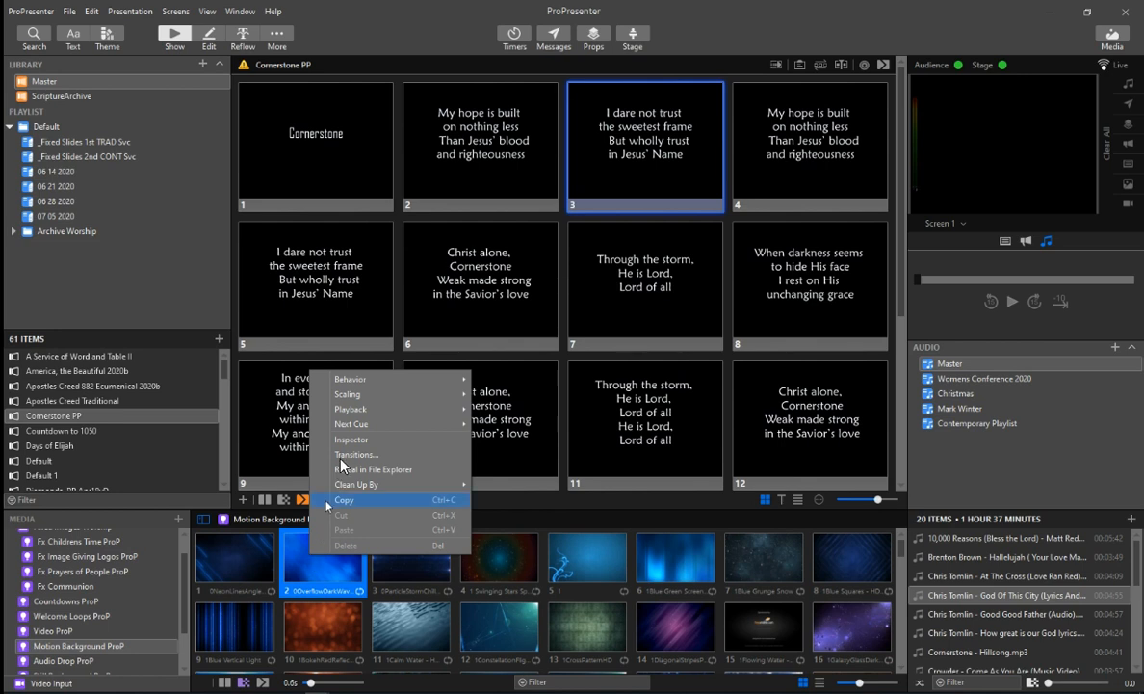
pyautogui.click(363, 442)
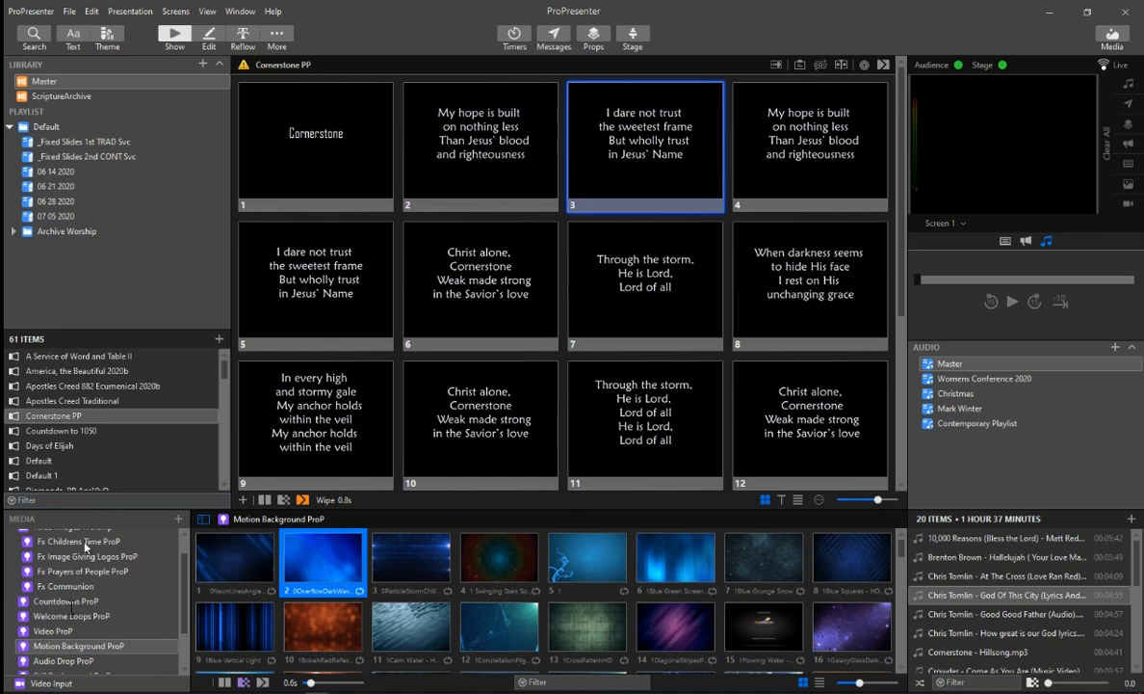
pyautogui.click(76, 646)
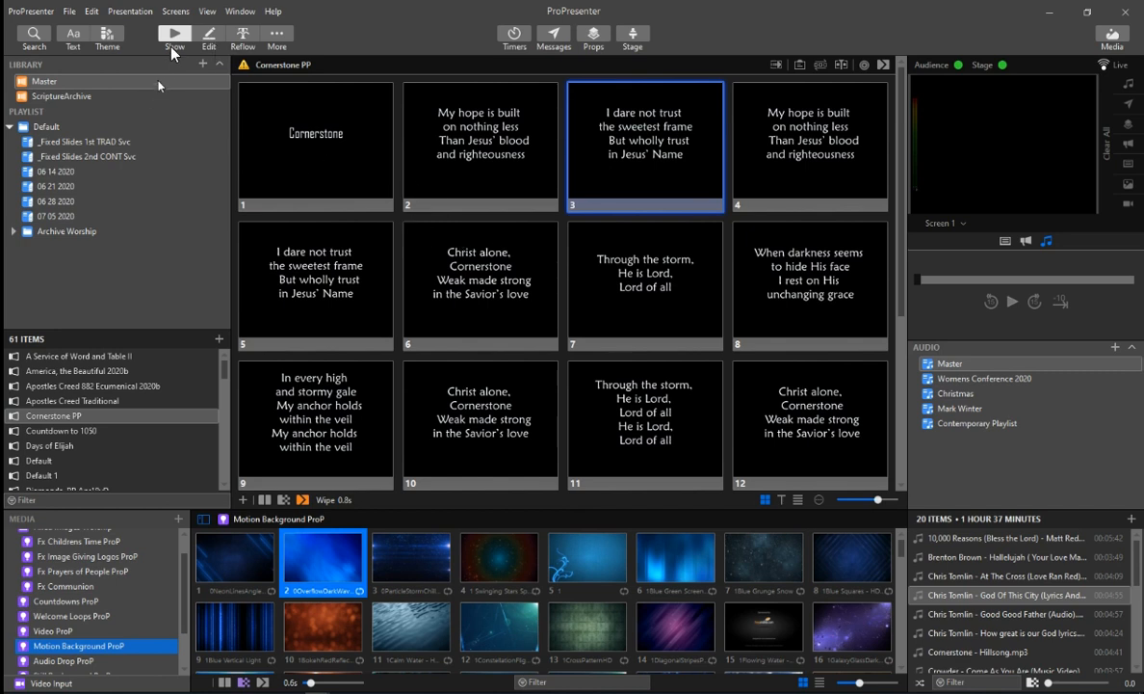
# - Show slide 2 of Cornerstone PP live, clear all layers from the output, and show slide 3 live
pyautogui.click(443, 154)
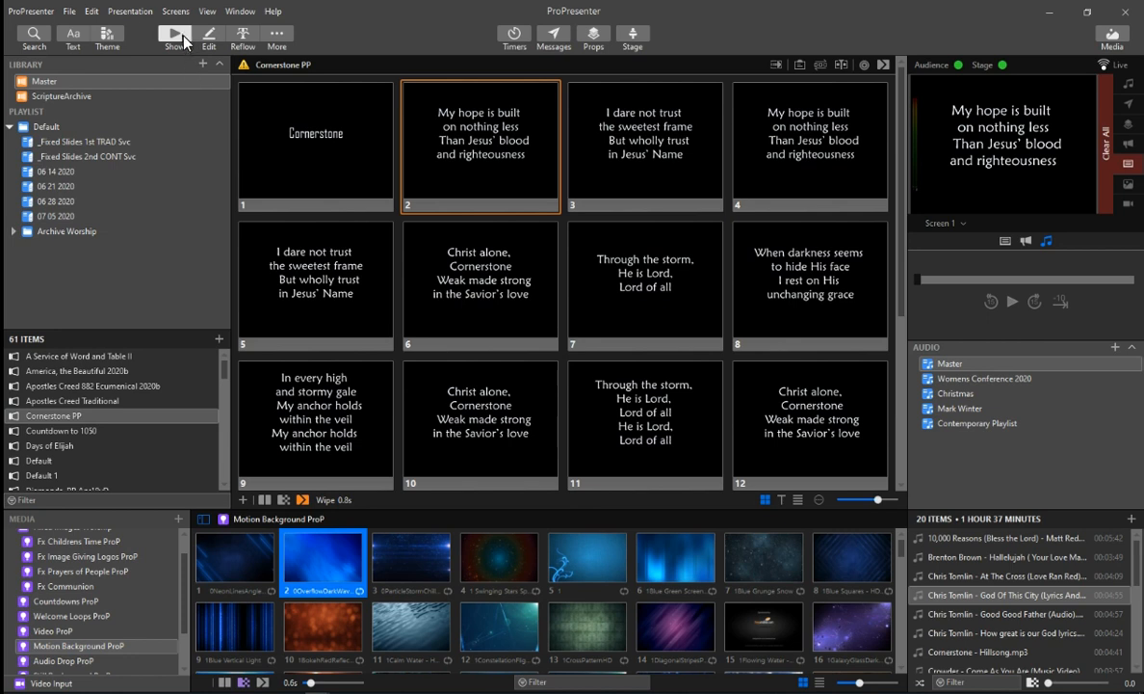
pyautogui.click(1108, 161)
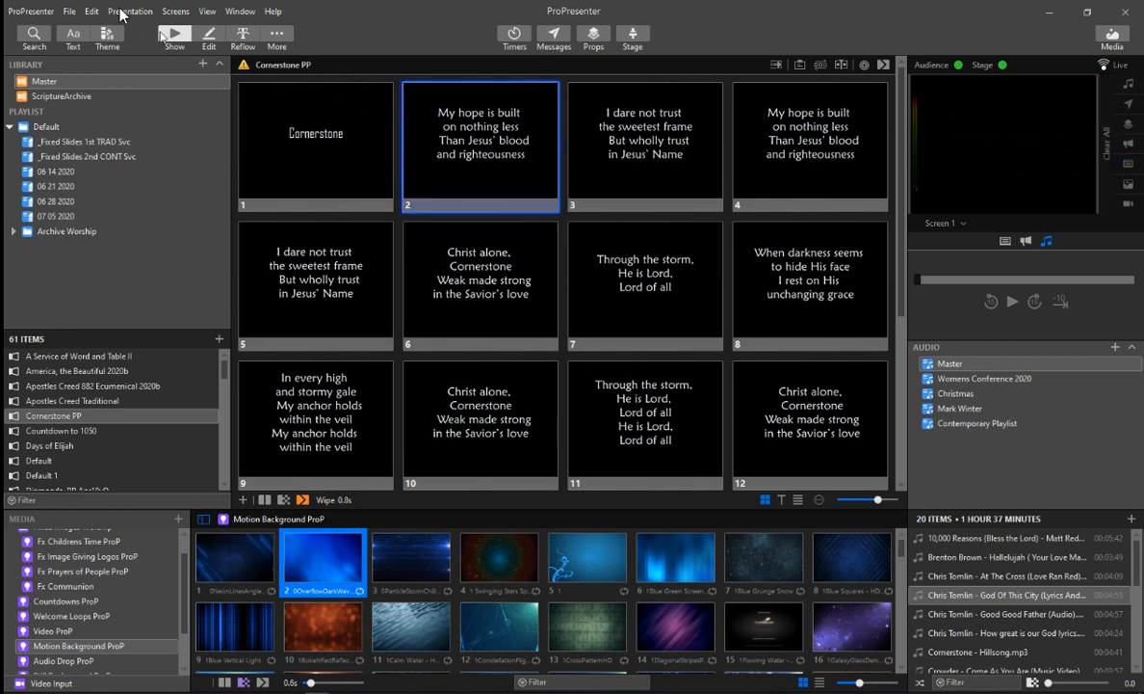
pyautogui.click(624, 161)
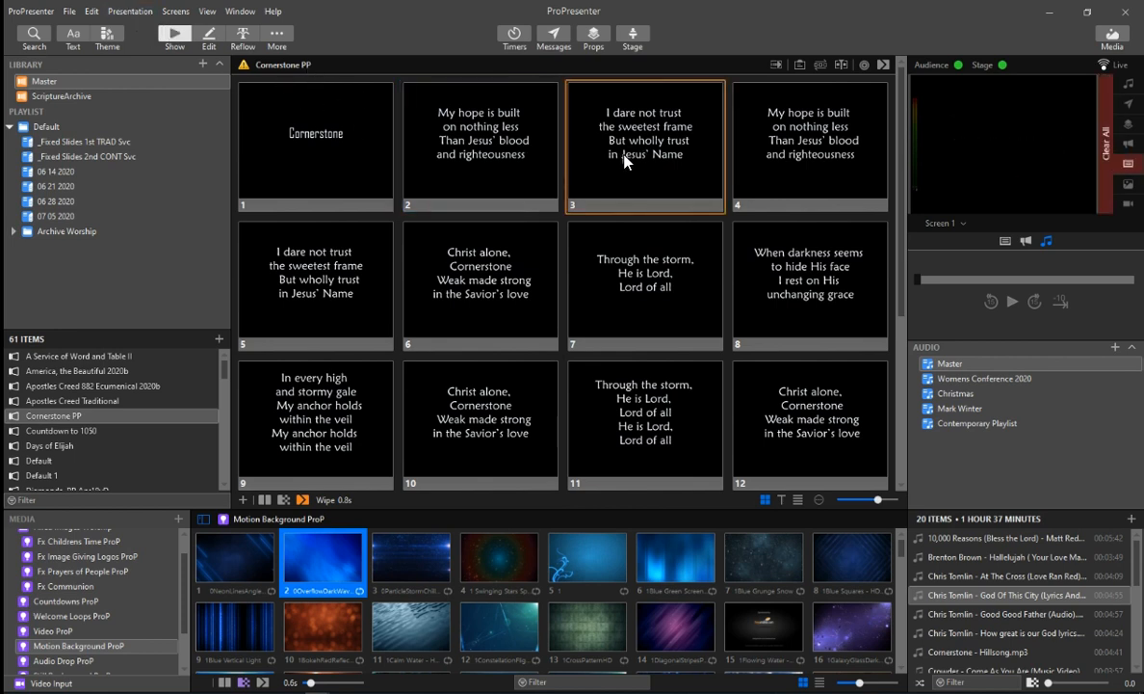